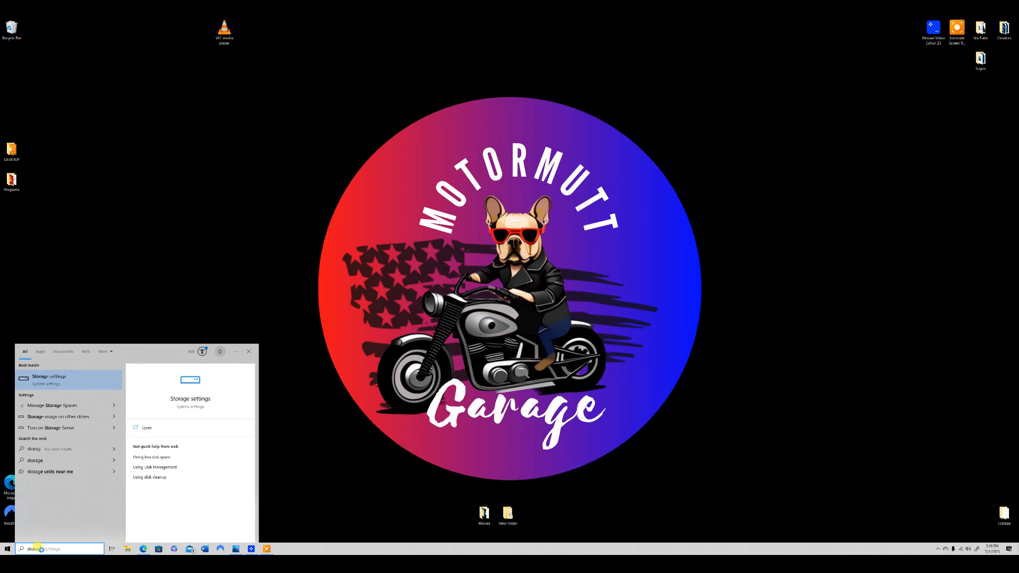
Open the Windows Storage settings and go to the options for where new content is saved.
click(71, 382)
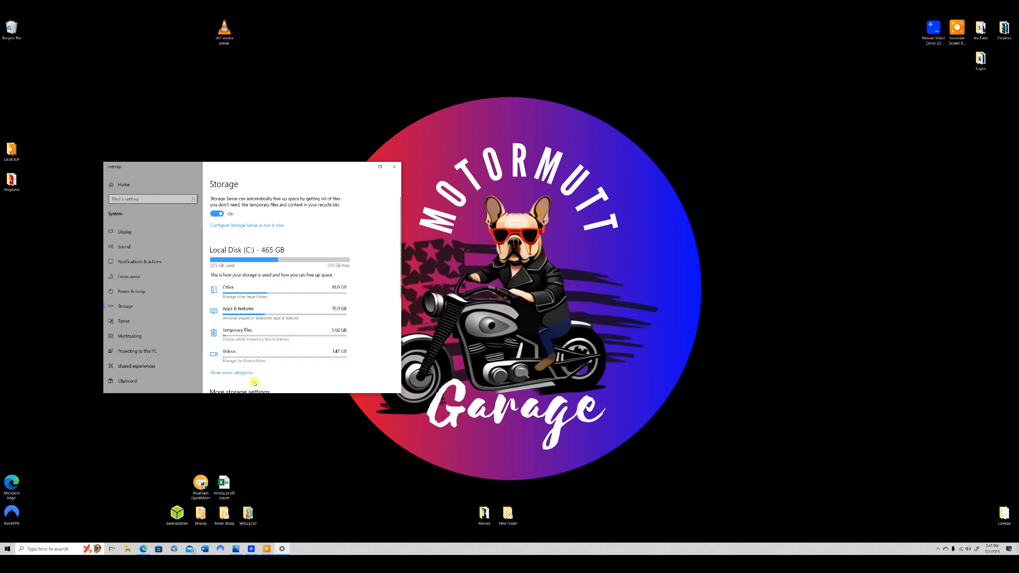
scroll(282, 358, down, 3)
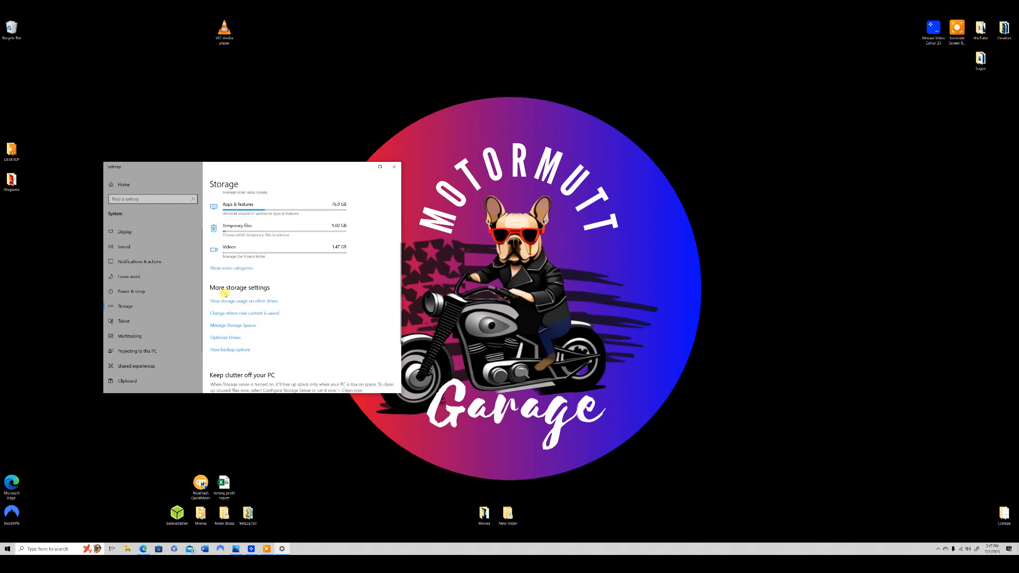
click(250, 314)
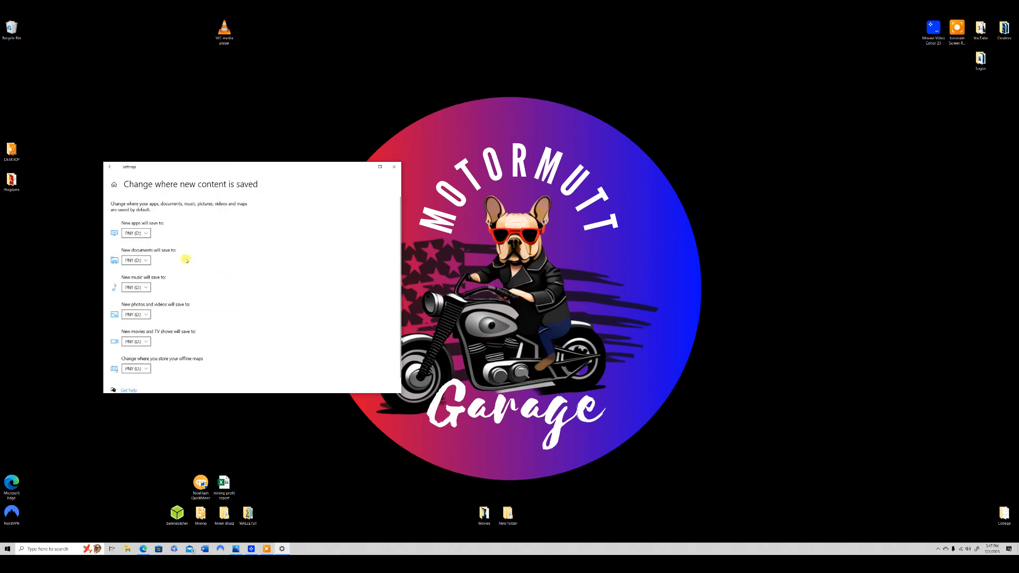
Switch the save location for new apps to Local Disk (C:), return it to PNY (D:), and close the settings.
click(149, 235)
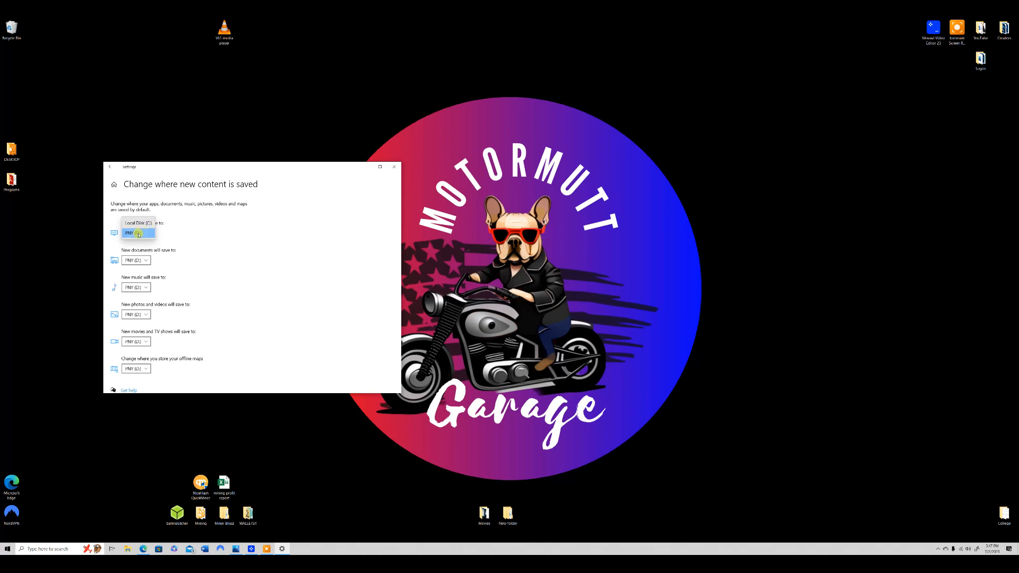
click(138, 234)
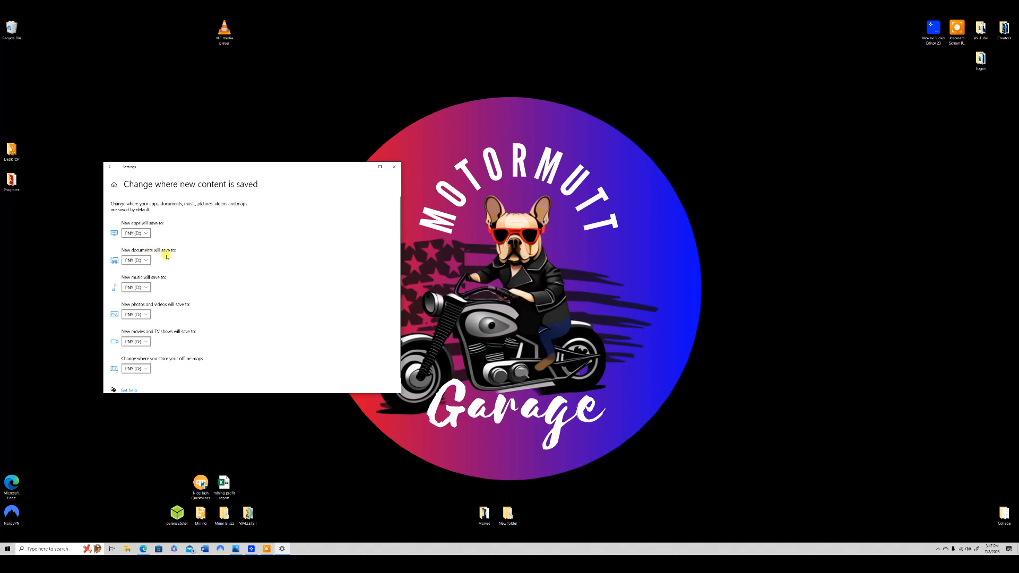
click(145, 234)
click(139, 223)
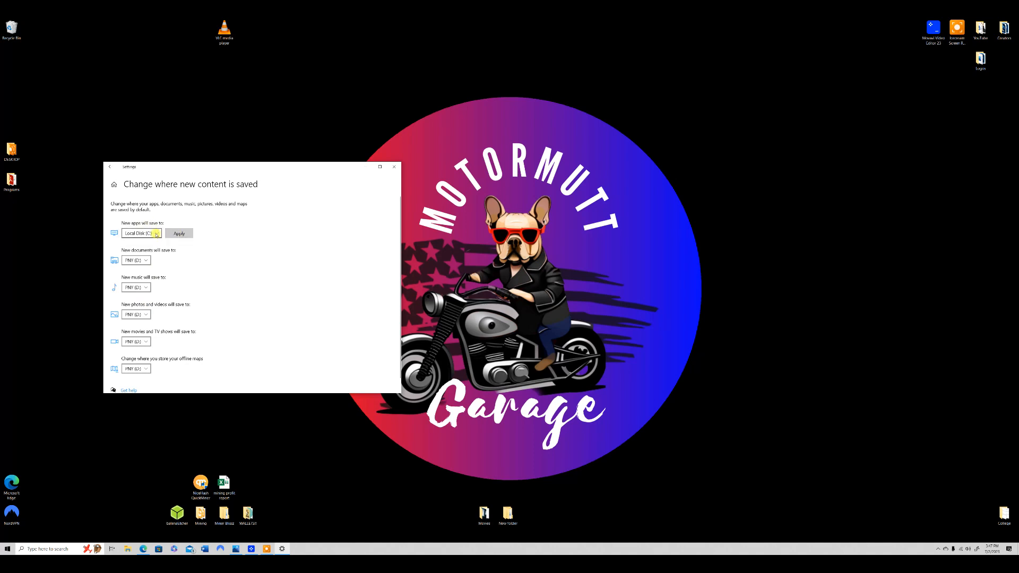
click(158, 234)
click(142, 245)
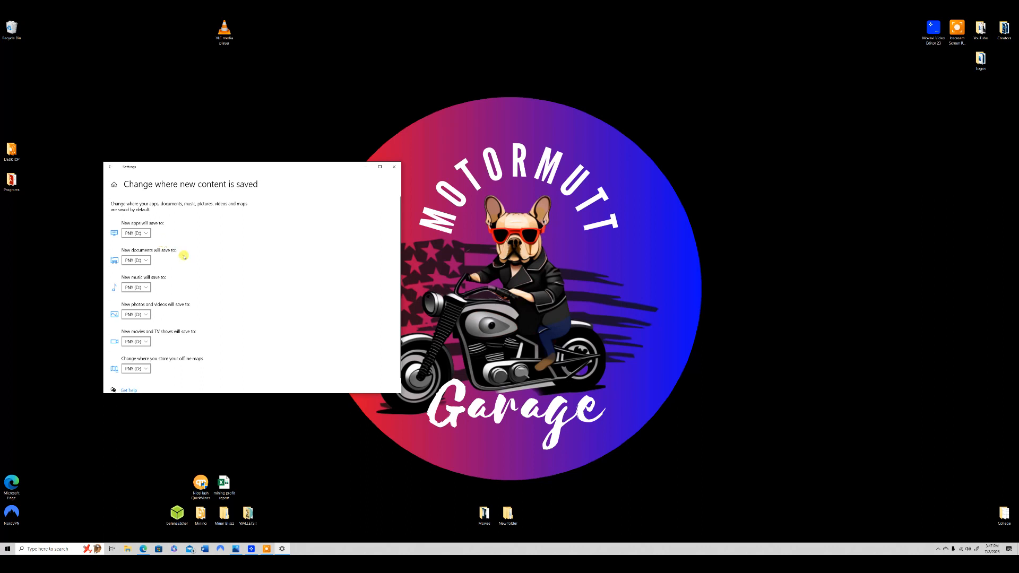
scroll(184, 256, down, 1)
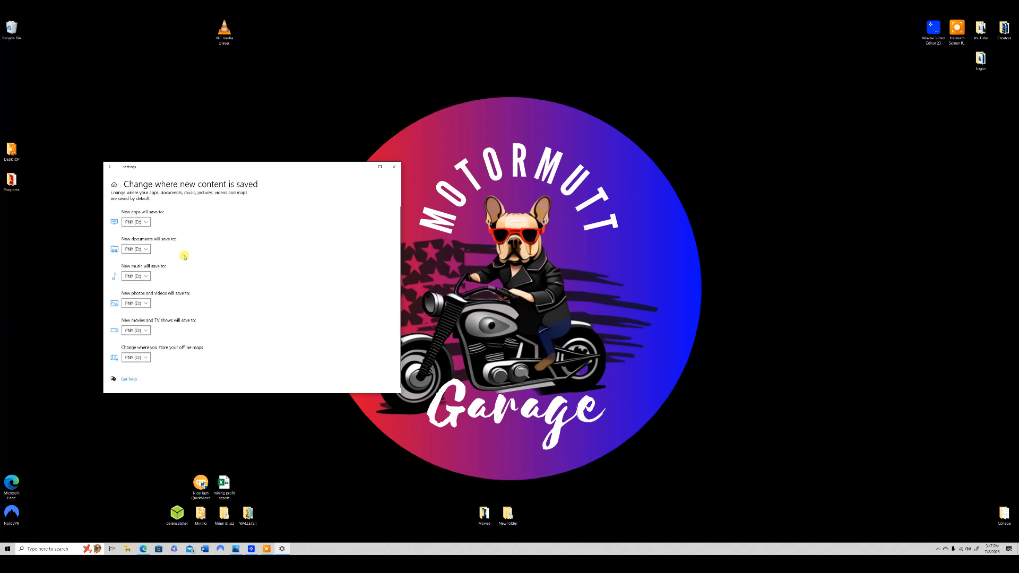
click(395, 169)
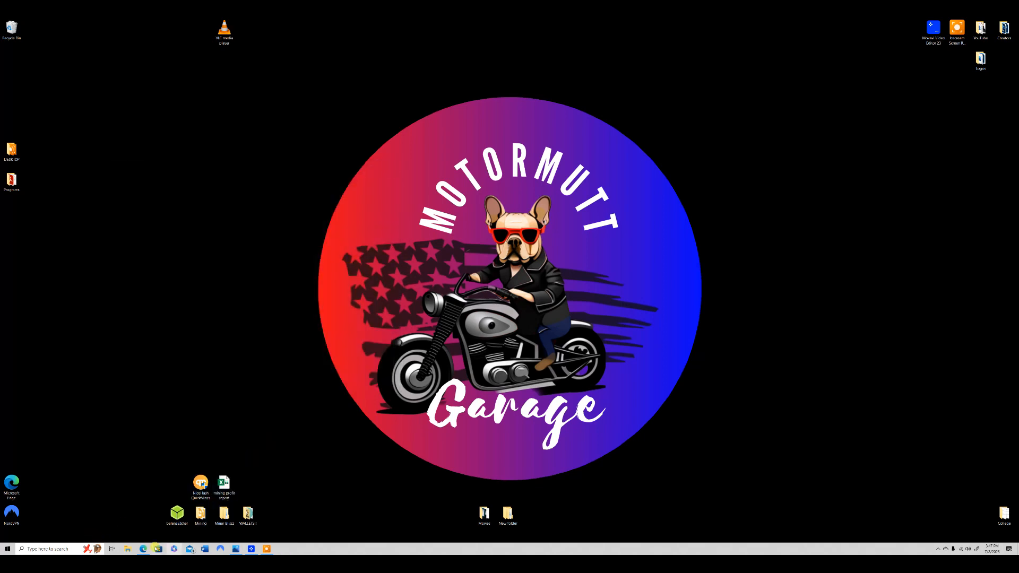
Open two File Explorer windows side by side, one showing Local Disk (C:) and the other PNY (D:).
click(127, 548)
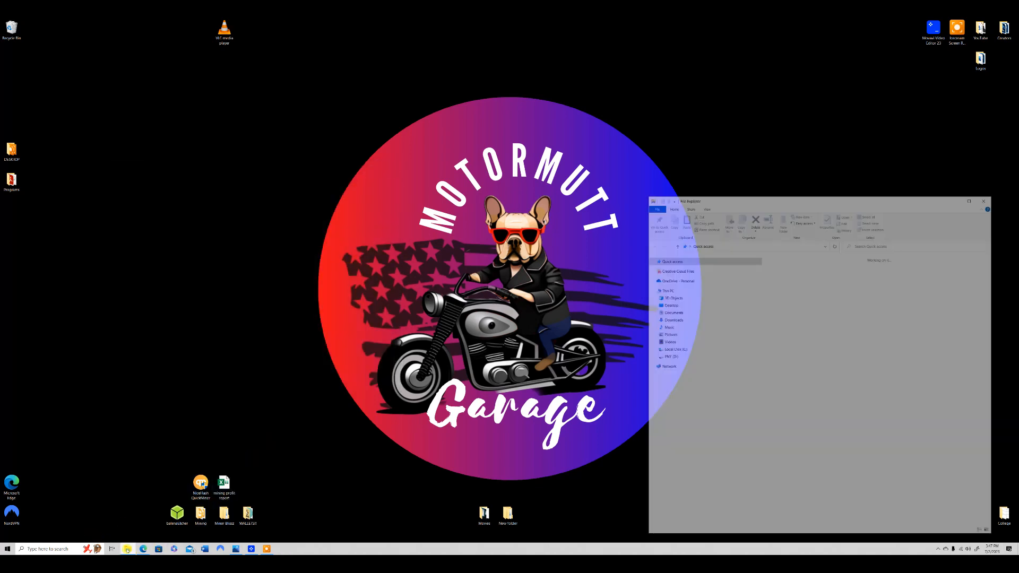
right_click(128, 548)
click(111, 515)
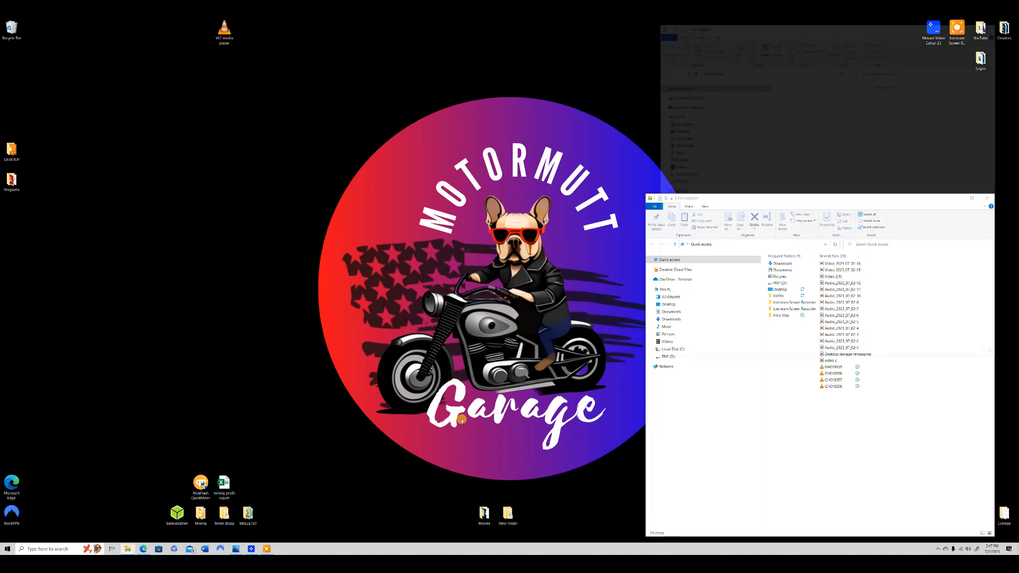
drag(831, 26, 428, 154)
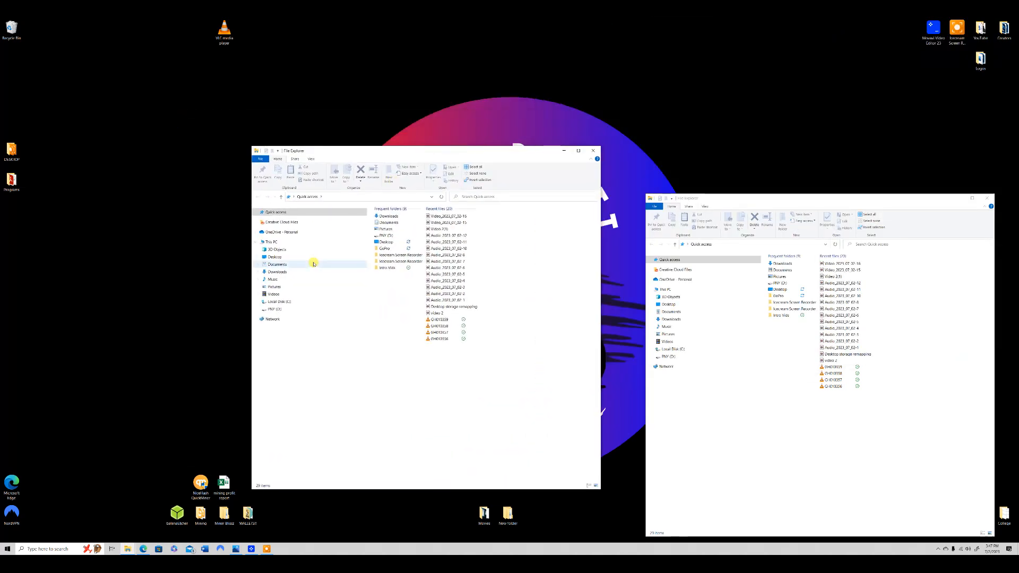
click(280, 301)
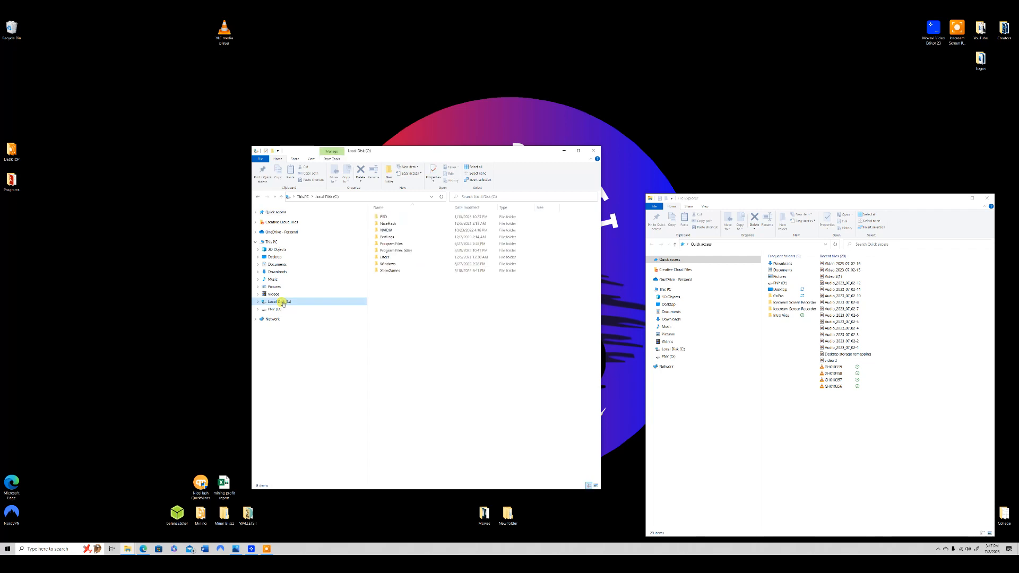
click(669, 357)
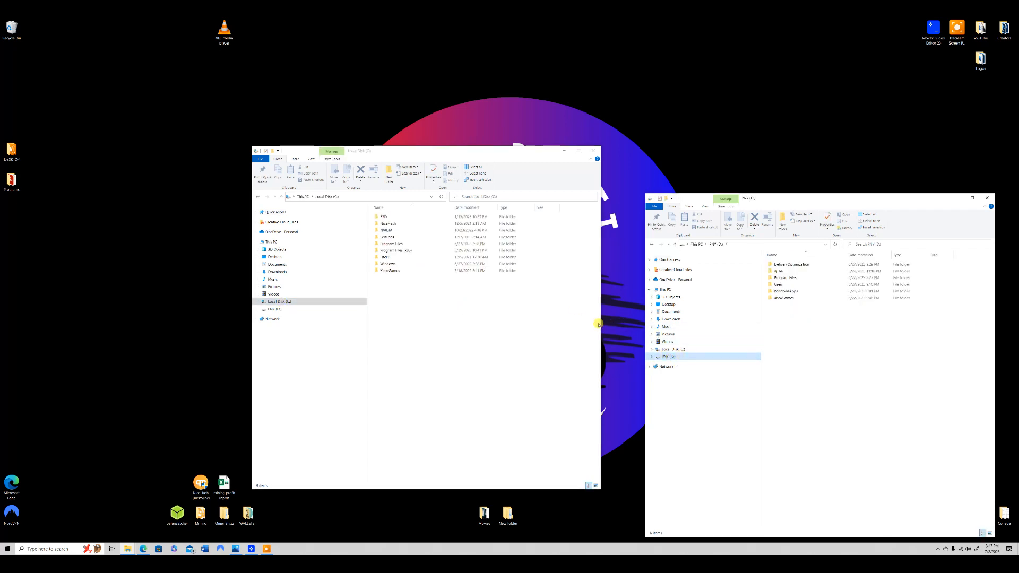
Examine the top-level folders on both drives, including the Users folder on Local Disk (C:) and the contents of Users on PNY (D:).
drag(780, 307, 791, 264)
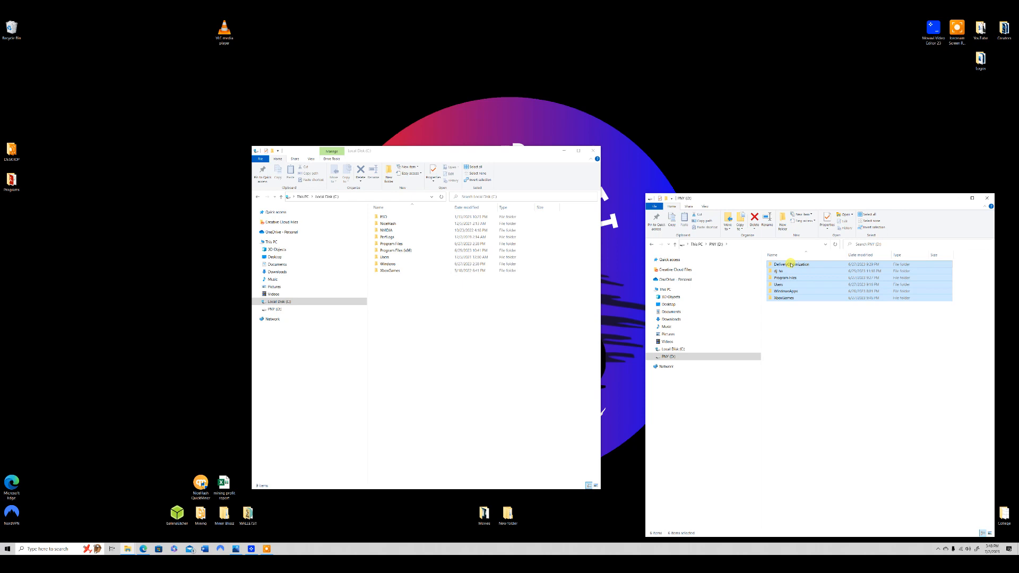
click(785, 319)
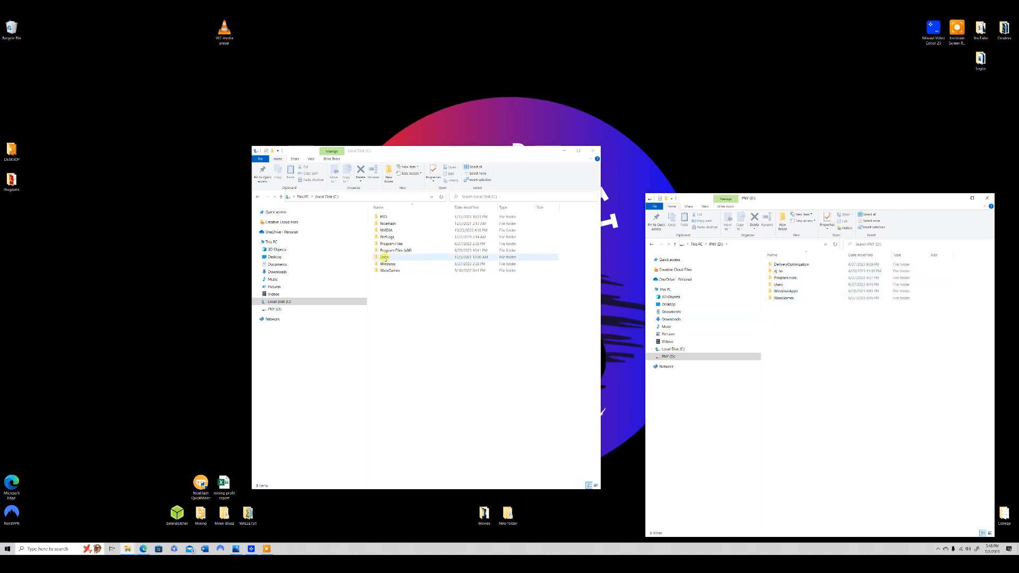
mouse_move(384, 257)
mouse_down()
mouse_move(834, 312)
mouse_move(732, 291)
mouse_move(392, 260)
mouse_up()
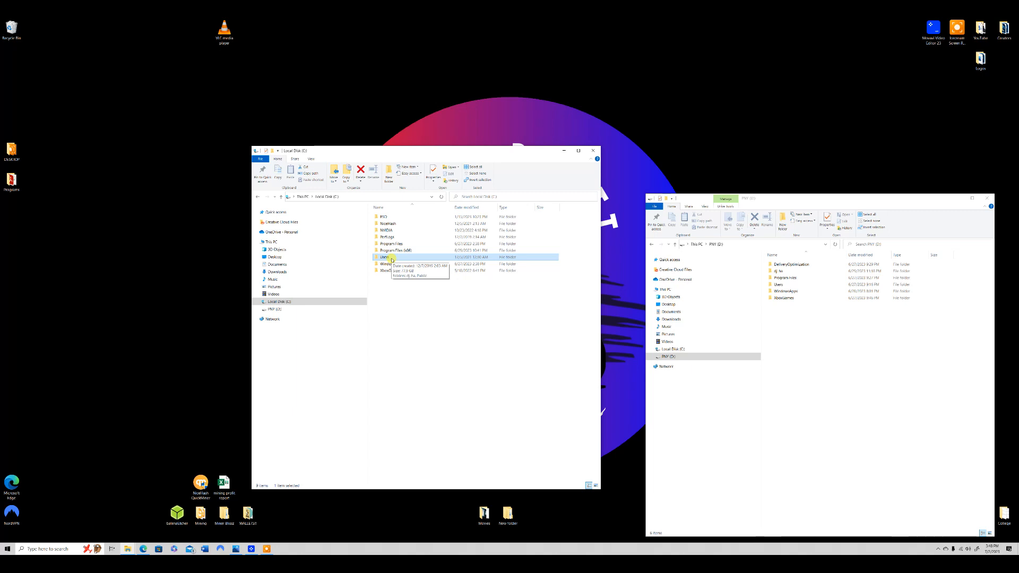
right_click(800, 313)
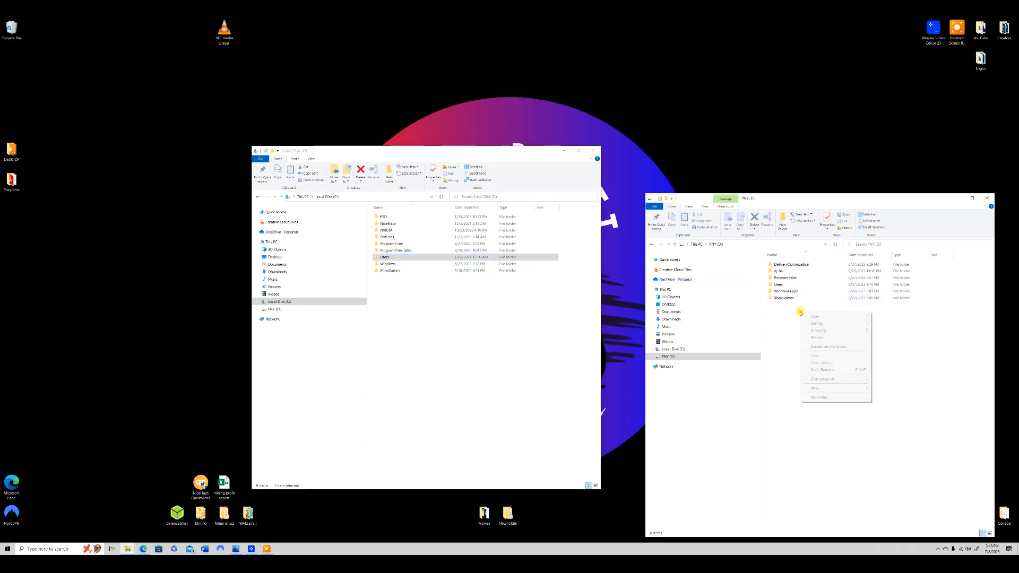
click(777, 284)
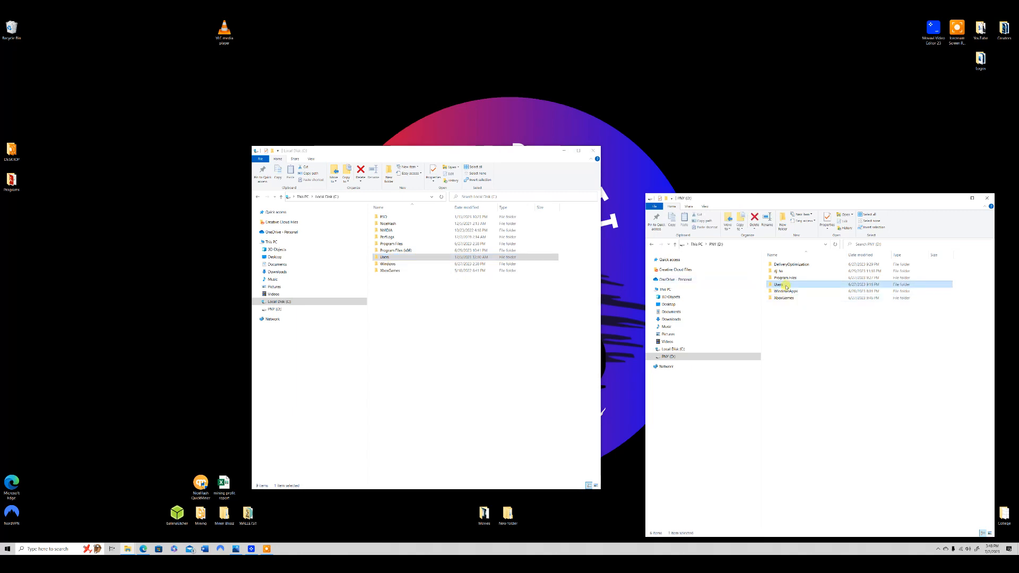
double_click(785, 286)
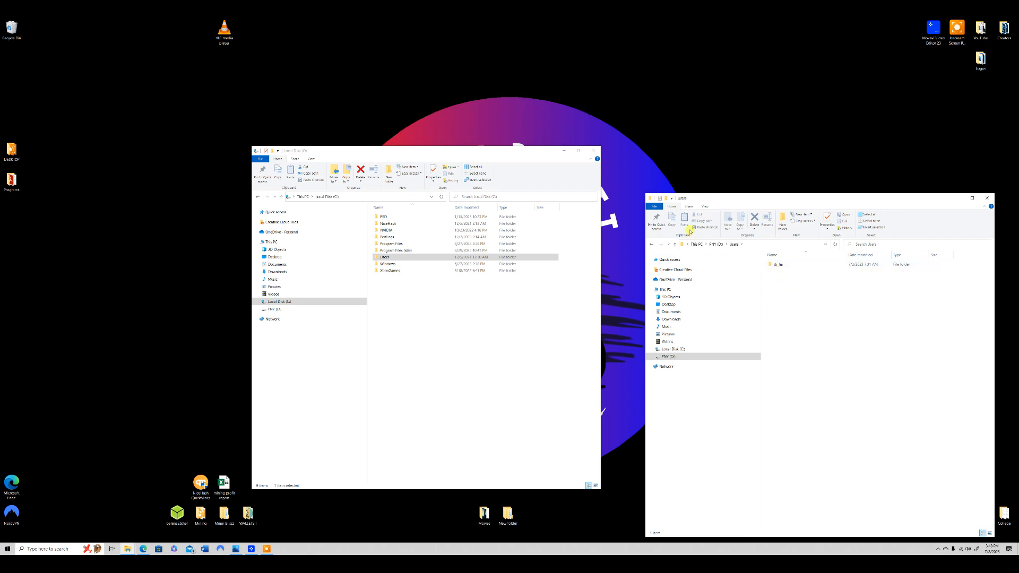
Create a new folder with the default name at the top level of PNY (D:) and delete it again.
click(668, 356)
click(780, 222)
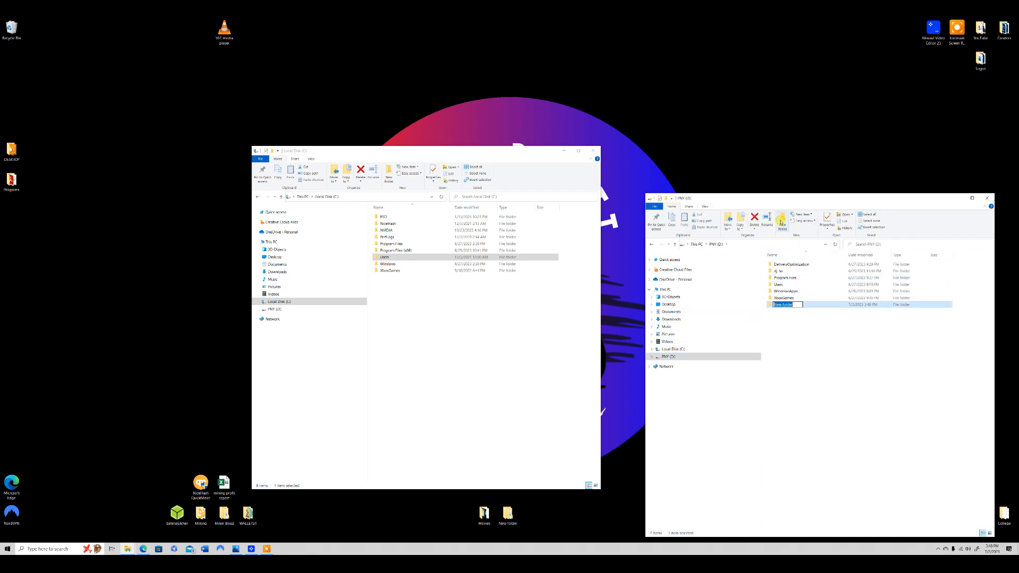
key(Return)
right_click(793, 318)
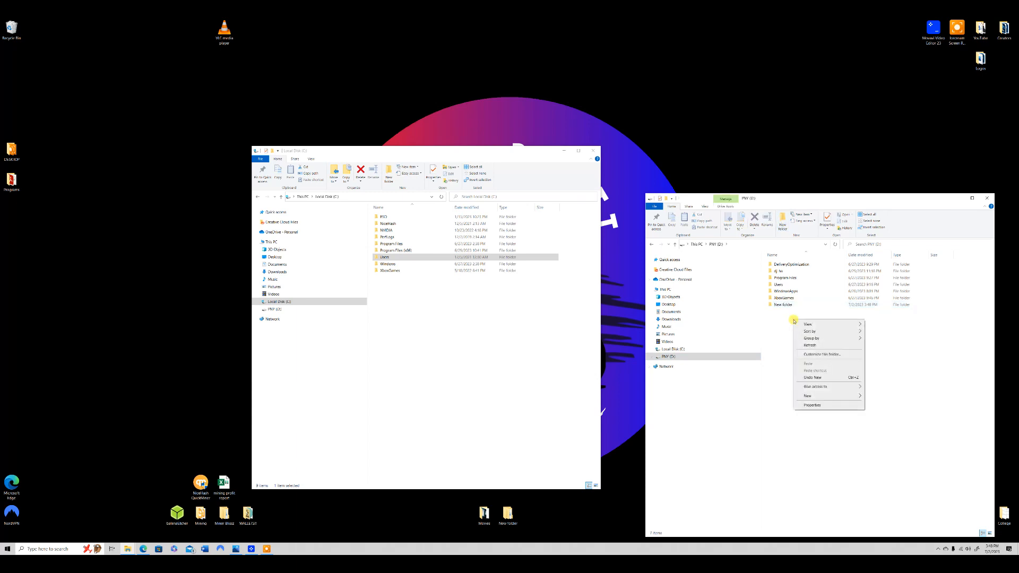
click(899, 362)
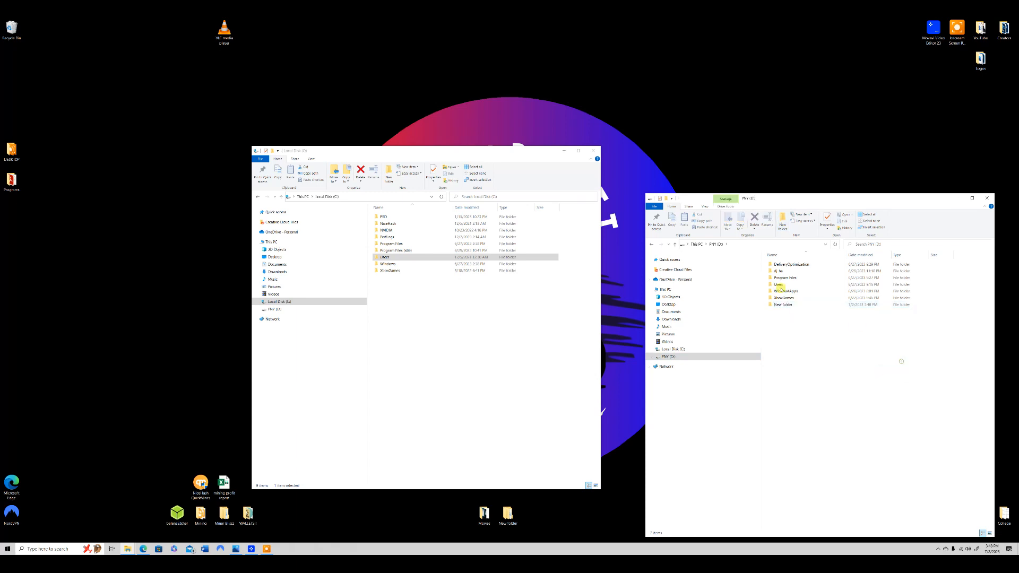
right_click(782, 308)
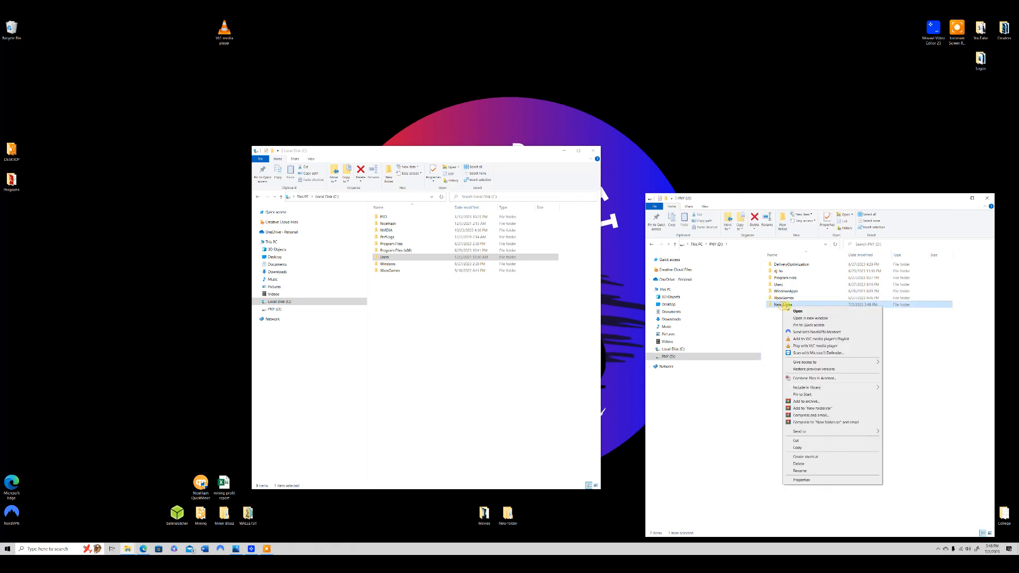
click(801, 463)
Open the Users folder and the personal profile folder inside it on both Local Disk (C:) and PNY (D:).
double_click(781, 284)
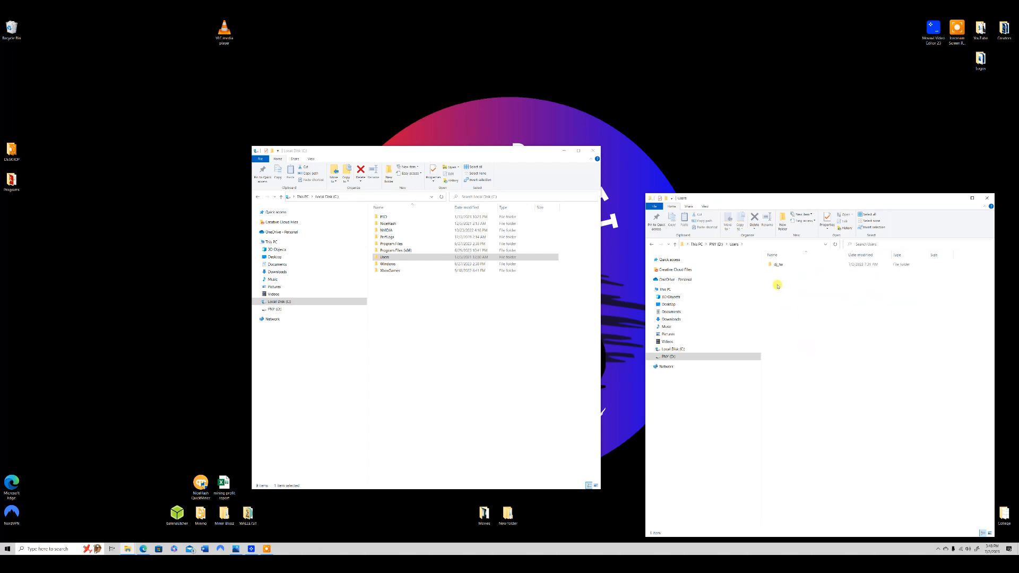
double_click(388, 259)
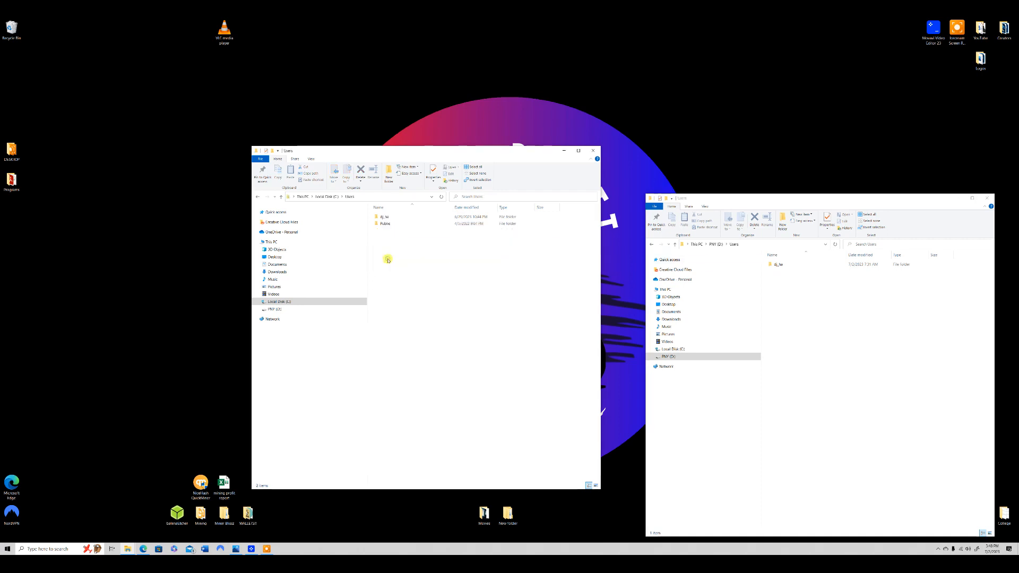
click(387, 222)
click(385, 217)
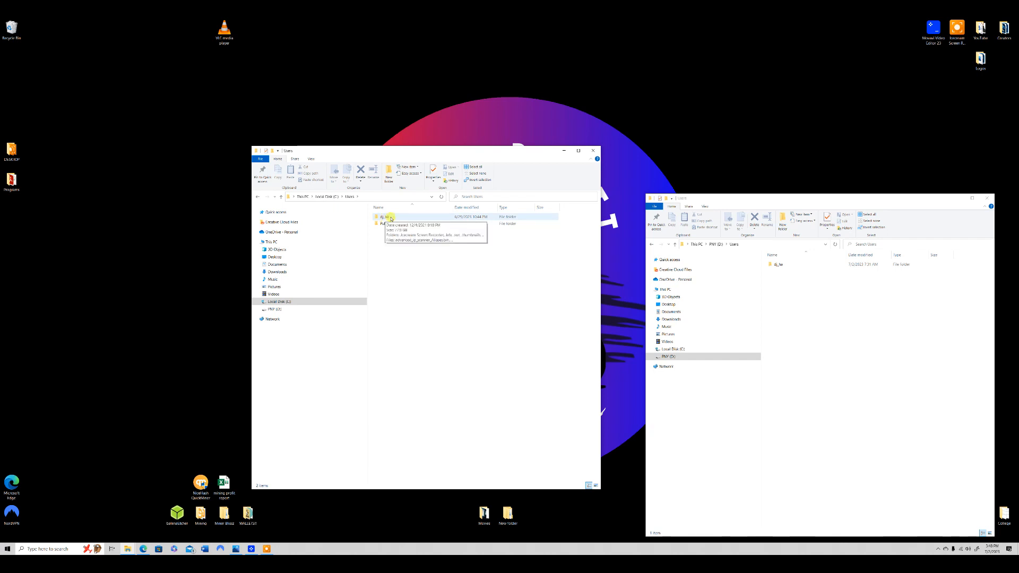
click(386, 225)
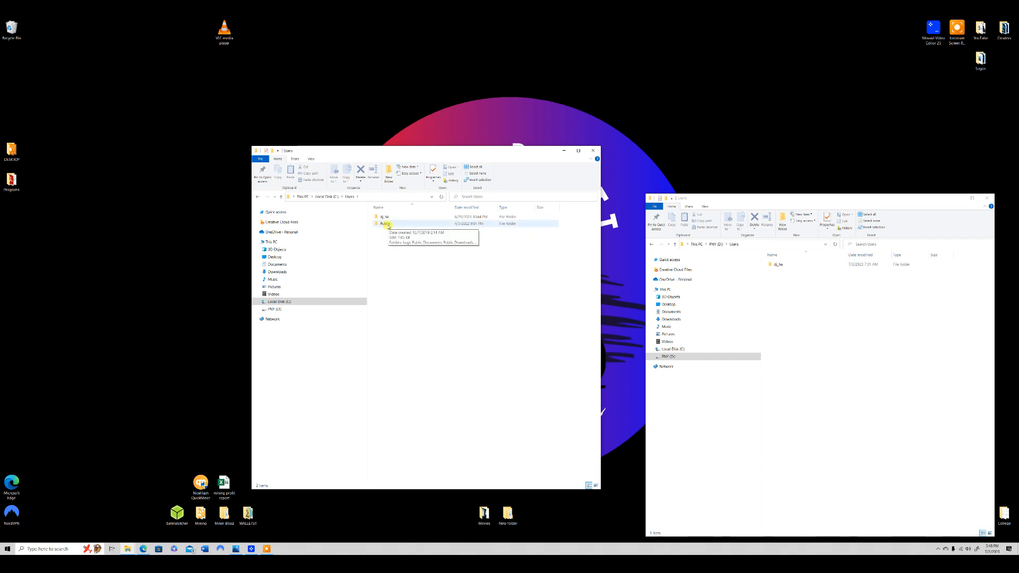
click(391, 217)
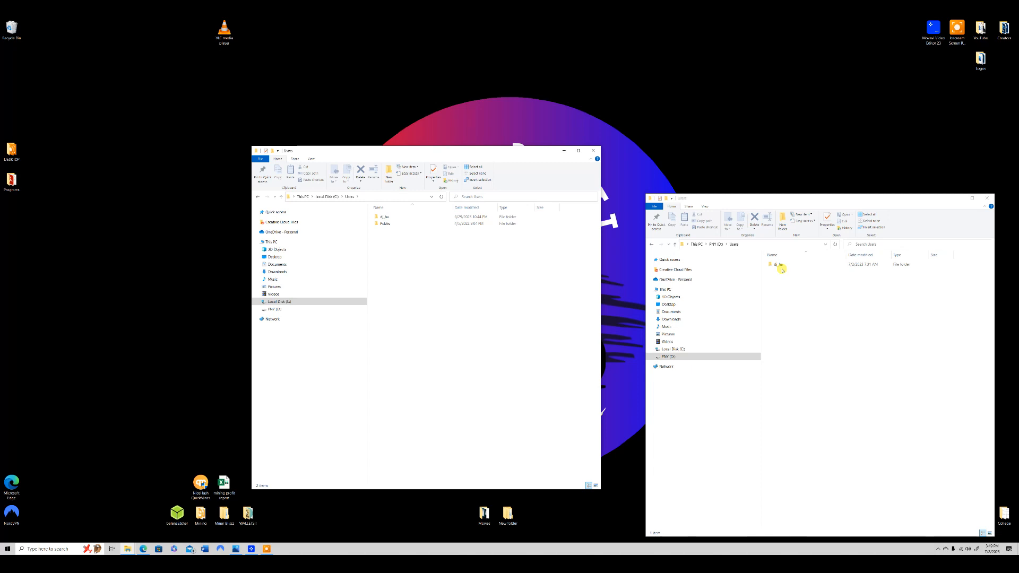
double_click(391, 218)
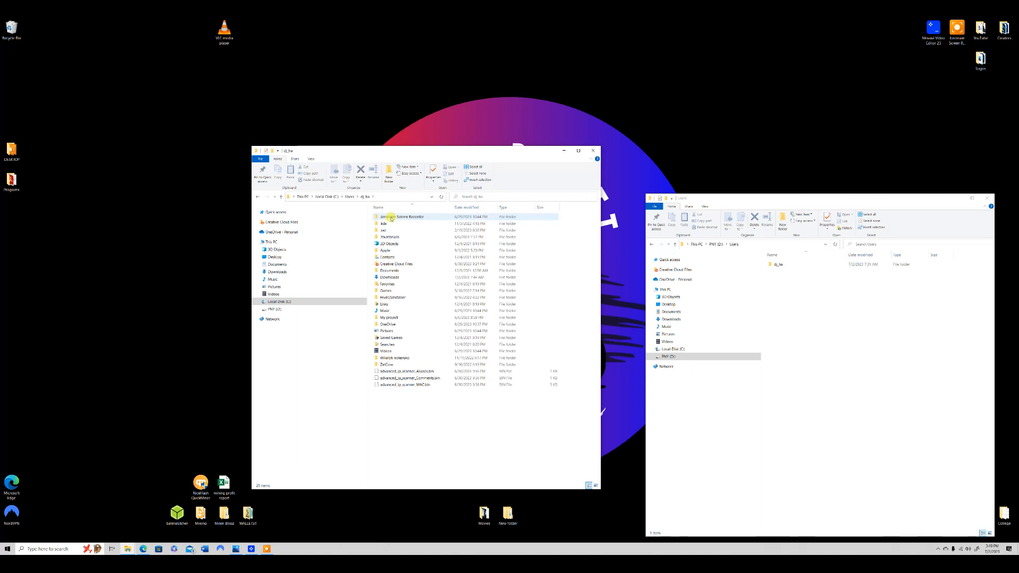
double_click(780, 264)
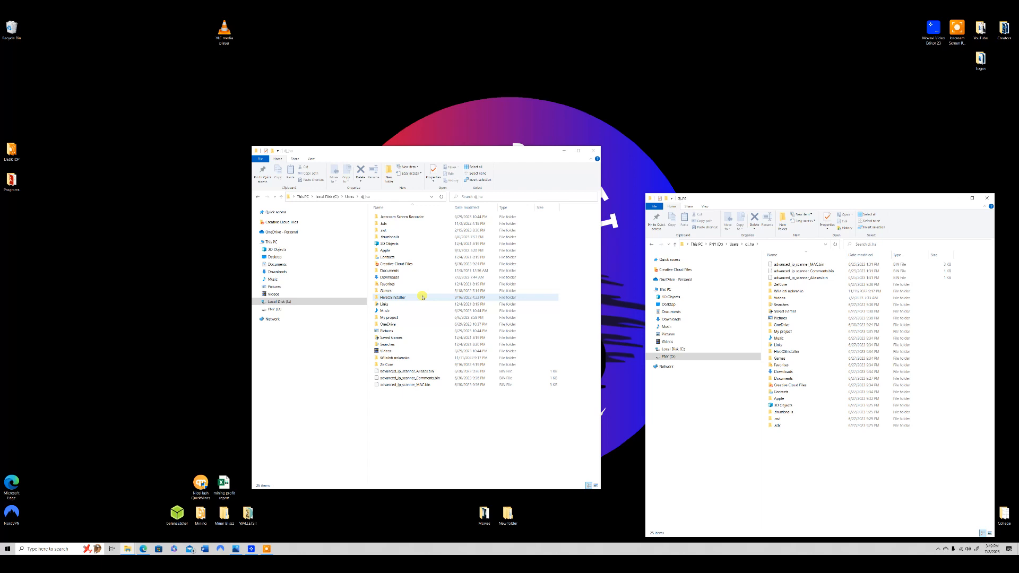
Open the OneDrive folder and the Desktop folder inside it on both Local Disk (C:) and PNY (D:).
double_click(390, 325)
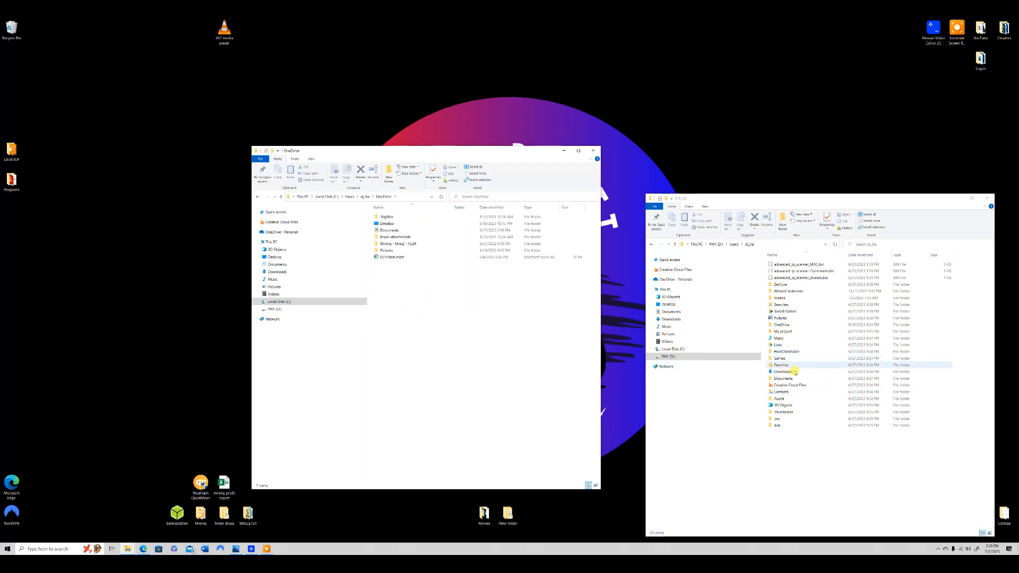
double_click(781, 324)
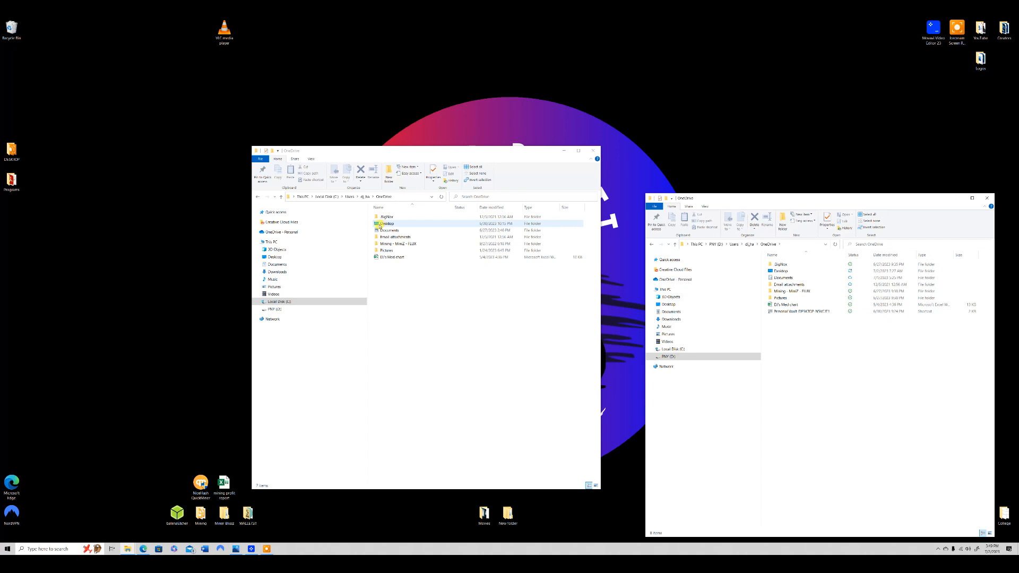
click(380, 224)
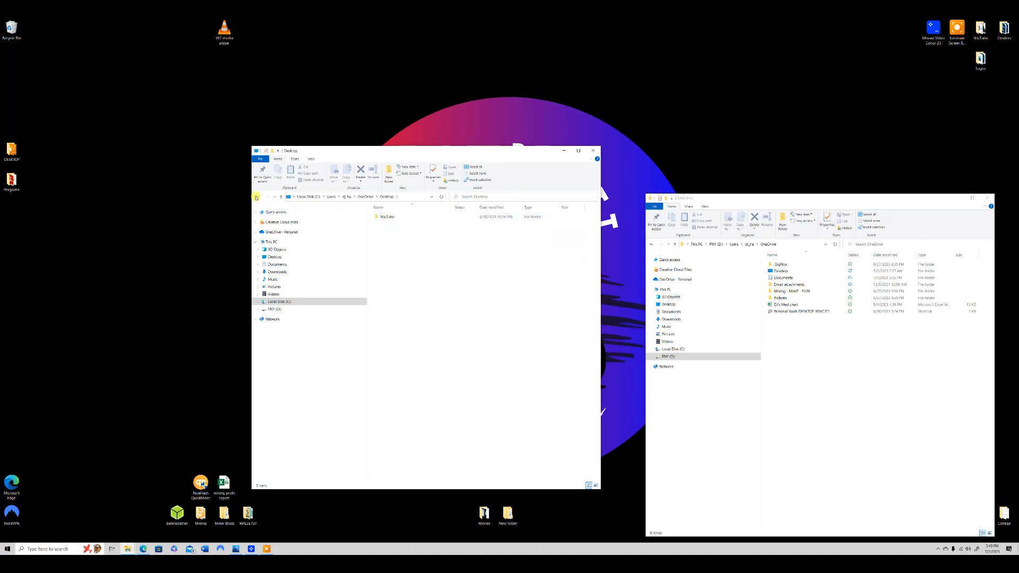
double_click(386, 223)
click(785, 270)
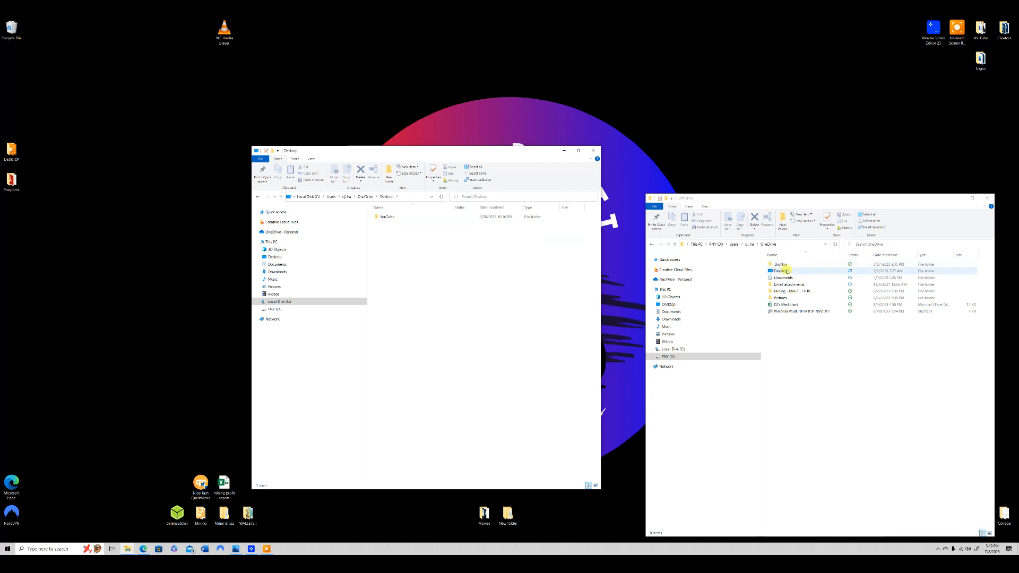
double_click(786, 272)
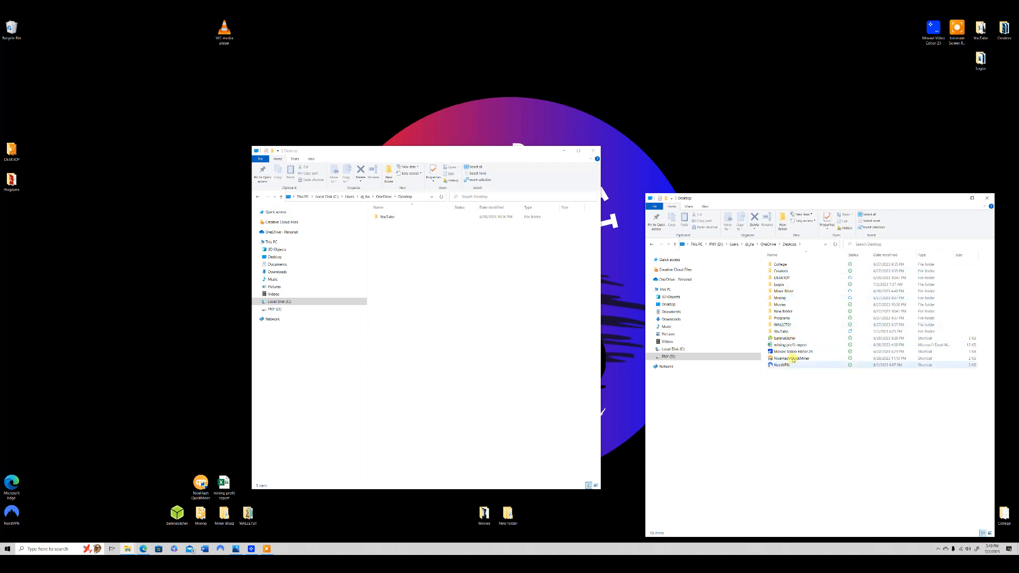
Compare the contents of the OneDrive Desktop folders on Local Disk (C:) and PNY (D:), including the YouTube folder.
drag(790, 372, 790, 261)
click(791, 384)
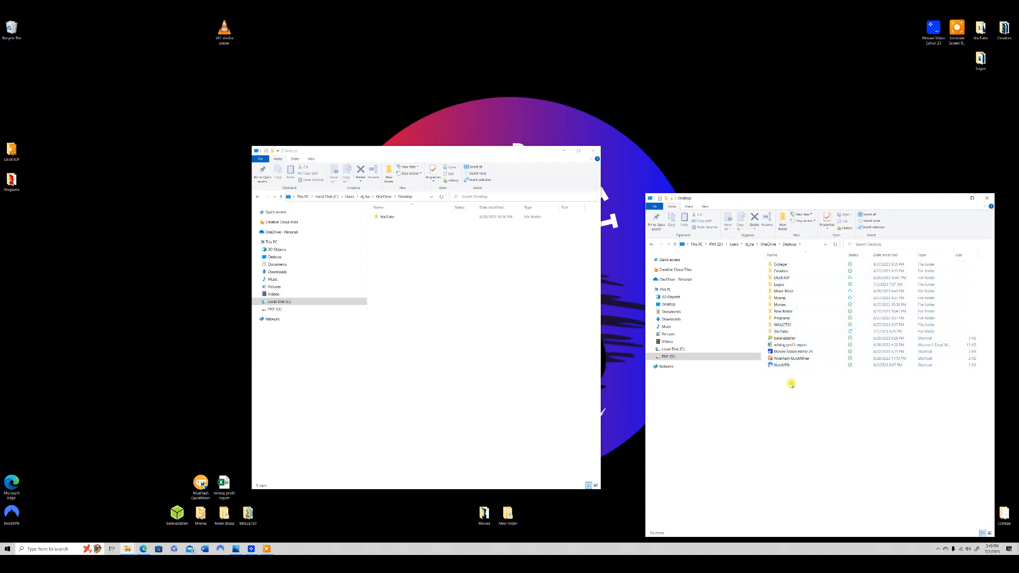
click(651, 244)
click(386, 217)
drag(384, 218, 493, 270)
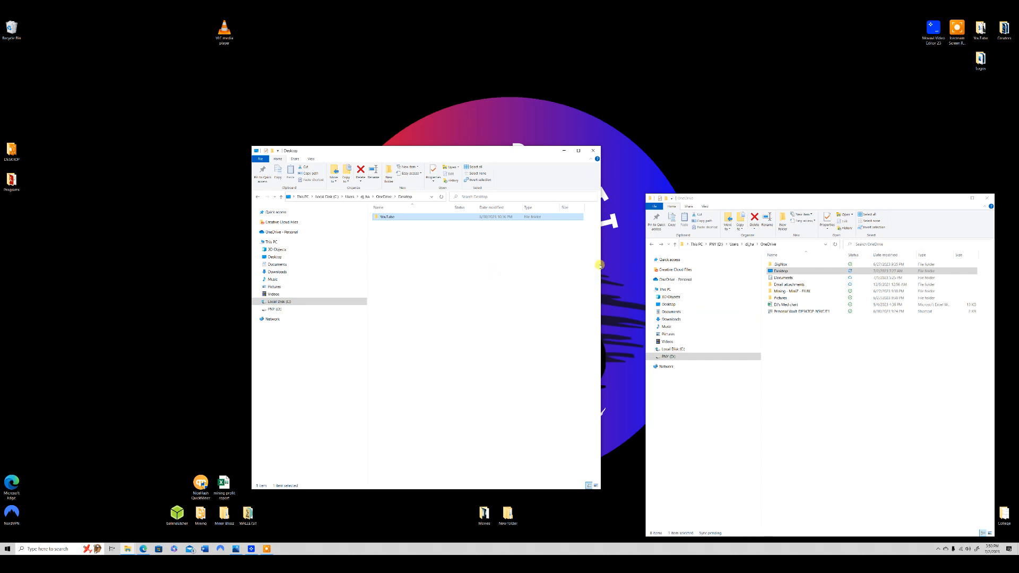
click(780, 271)
double_click(780, 271)
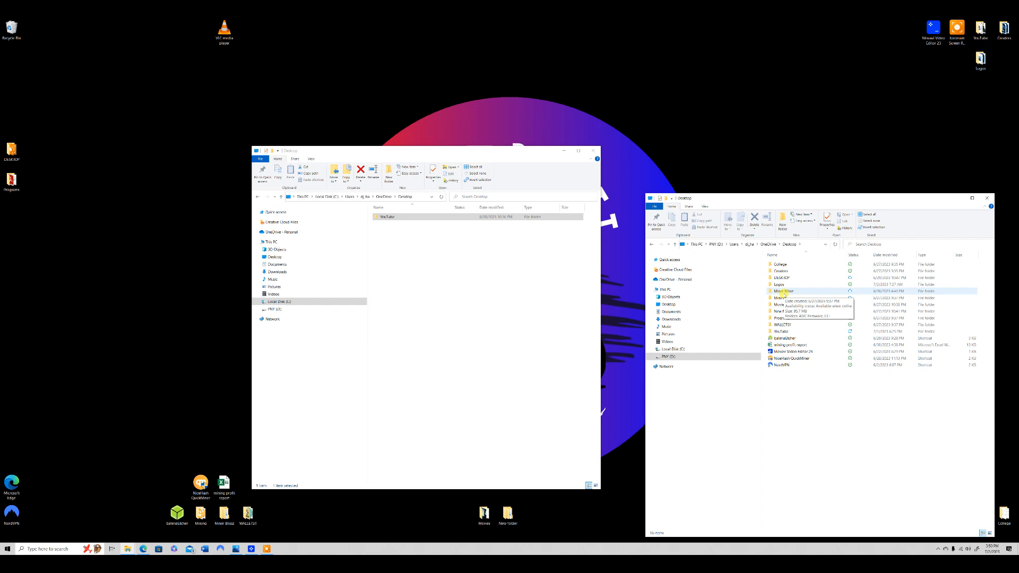
click(390, 227)
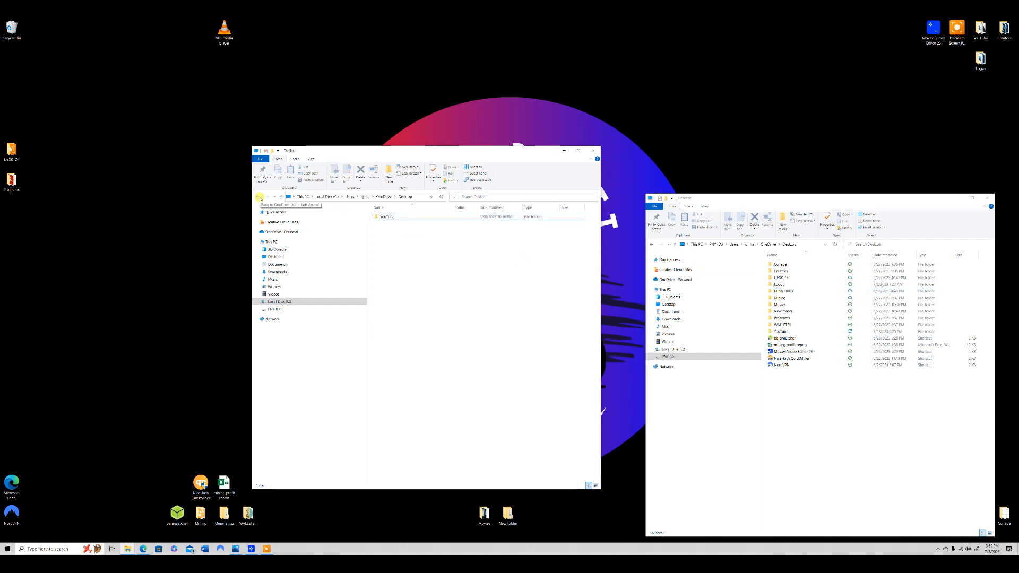
click(385, 217)
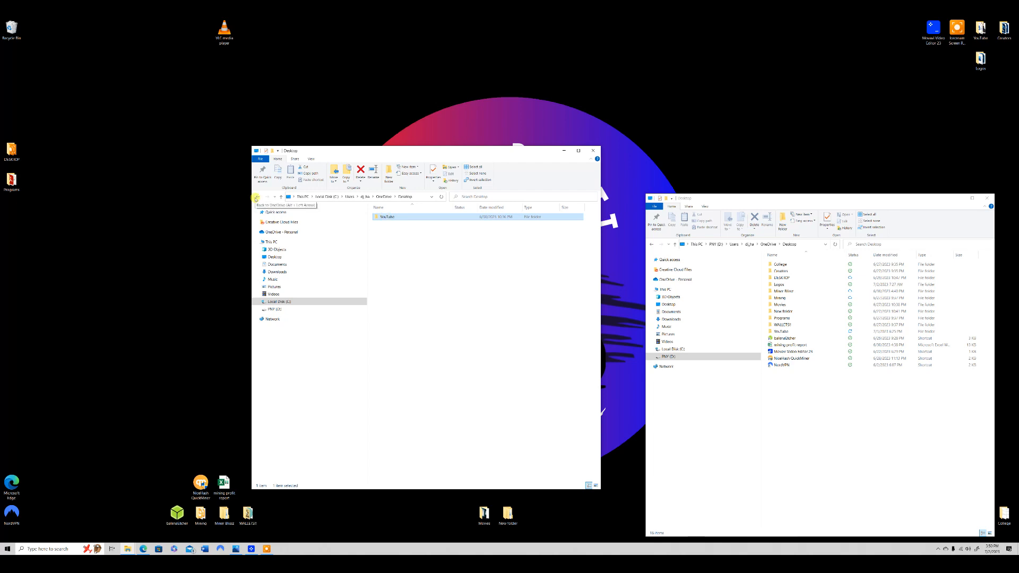
Return from the Desktop folders to the OneDrive folder on both Local Disk (C:) and PNY (D:).
double_click(258, 197)
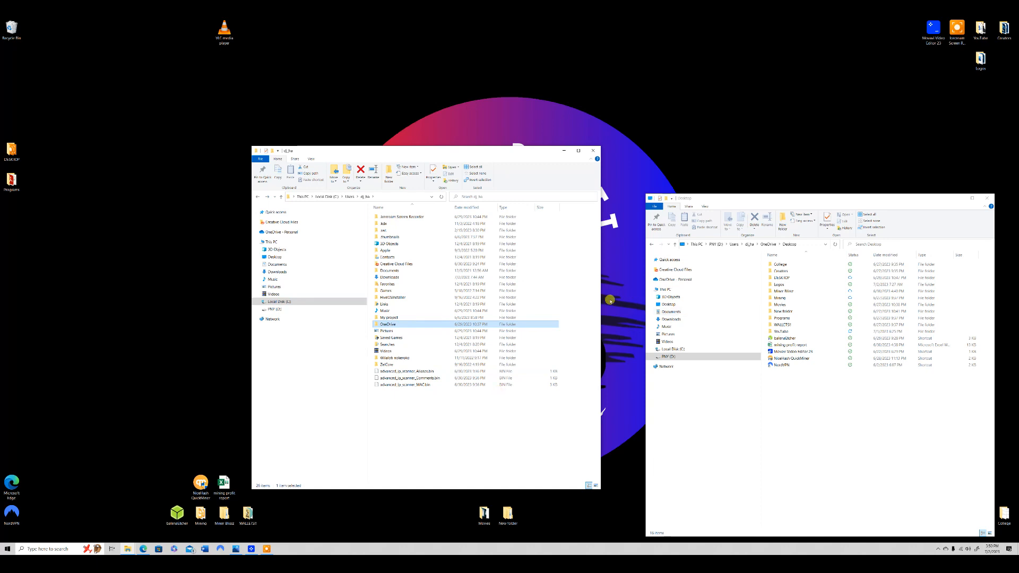
click(652, 244)
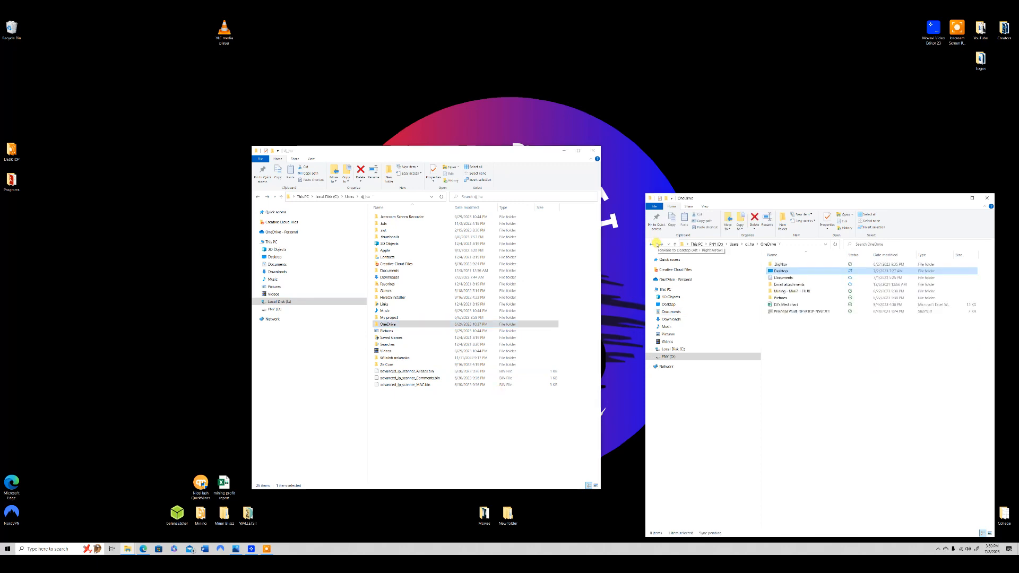
click(652, 244)
click(662, 245)
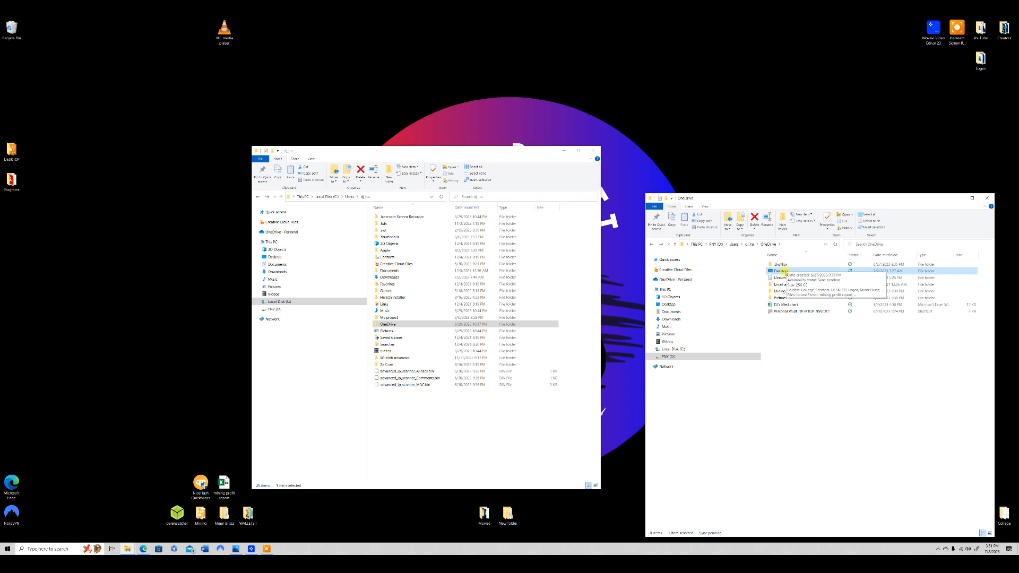
double_click(388, 324)
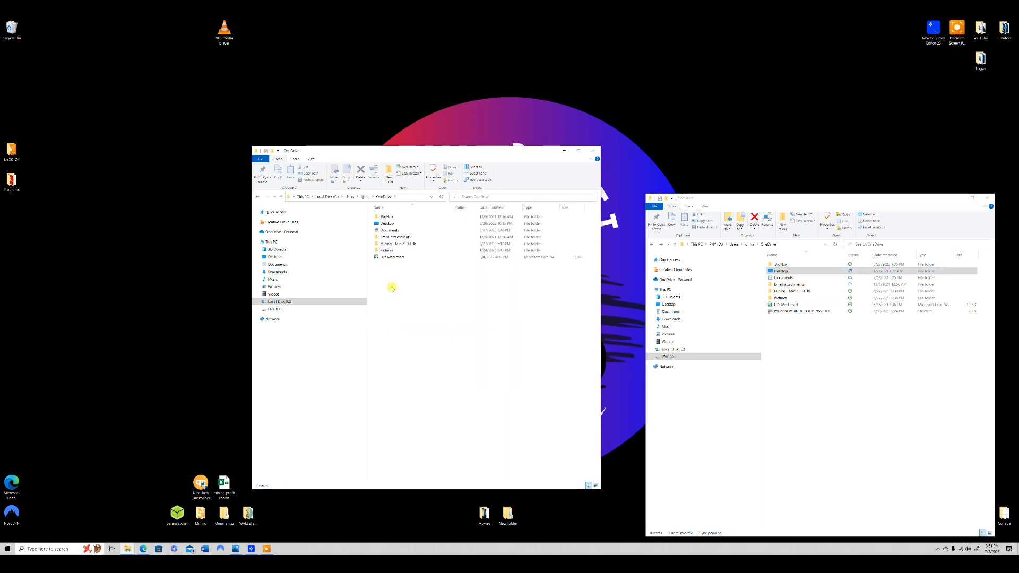
Check the properties of the OneDrive Desktop folder on Local Disk (C:) and the location setting of the one on PNY (D:).
right_click(386, 223)
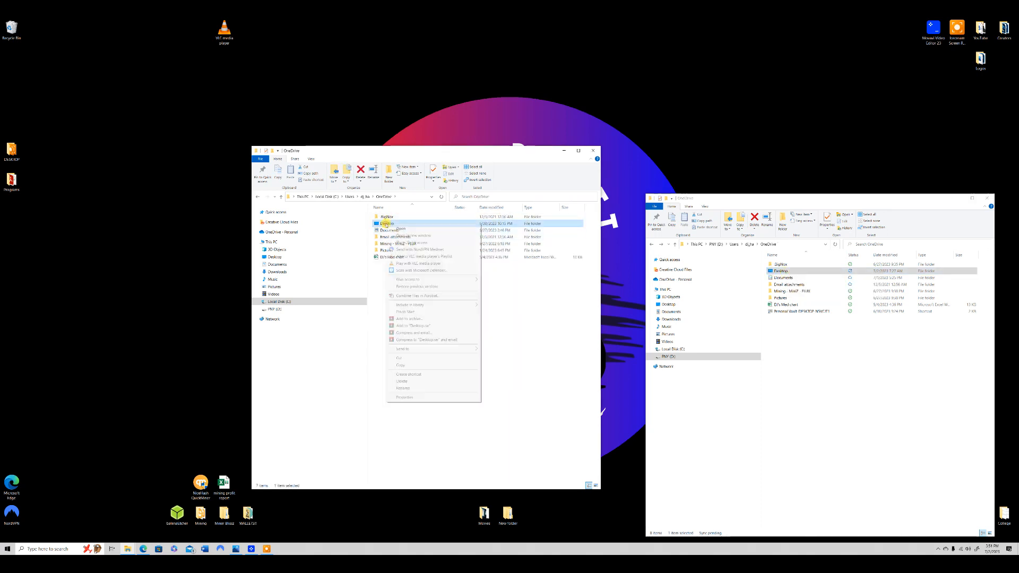
click(406, 398)
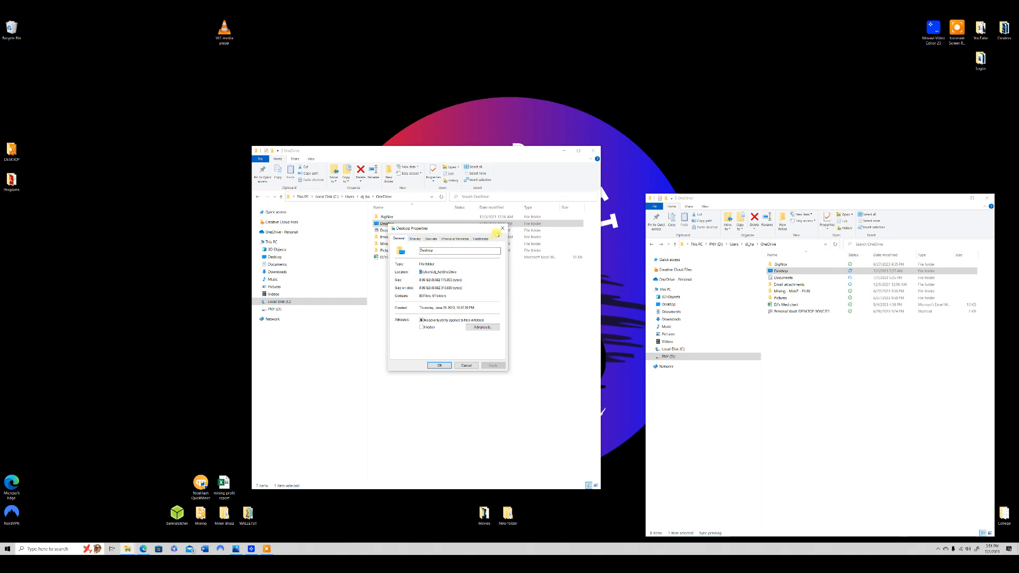
click(502, 230)
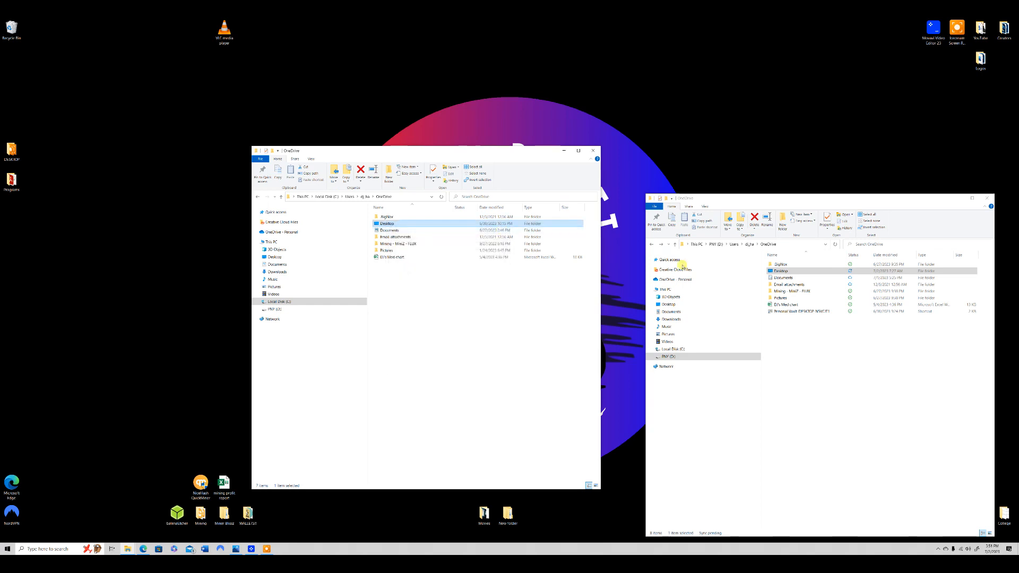
right_click(786, 272)
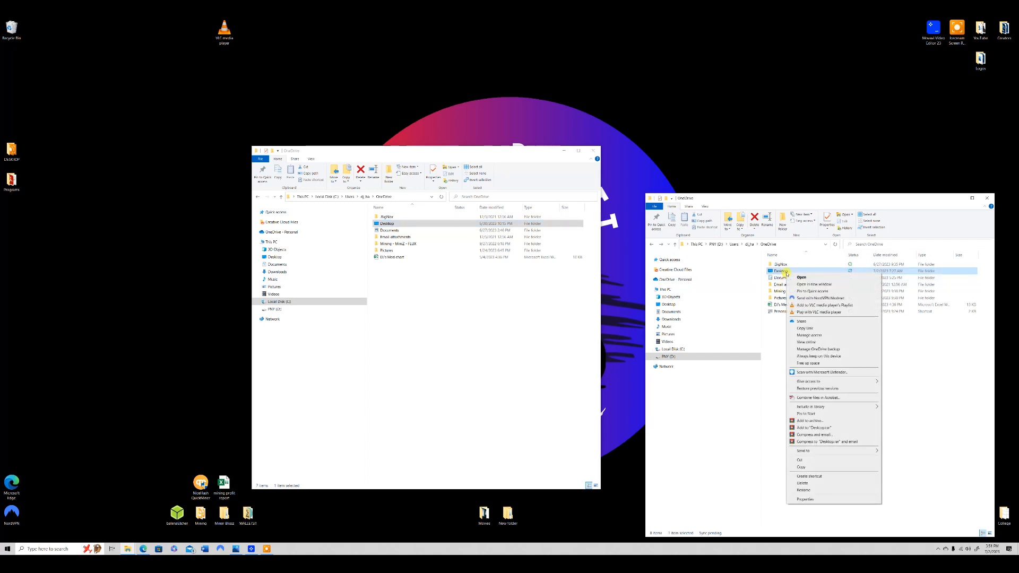
click(804, 499)
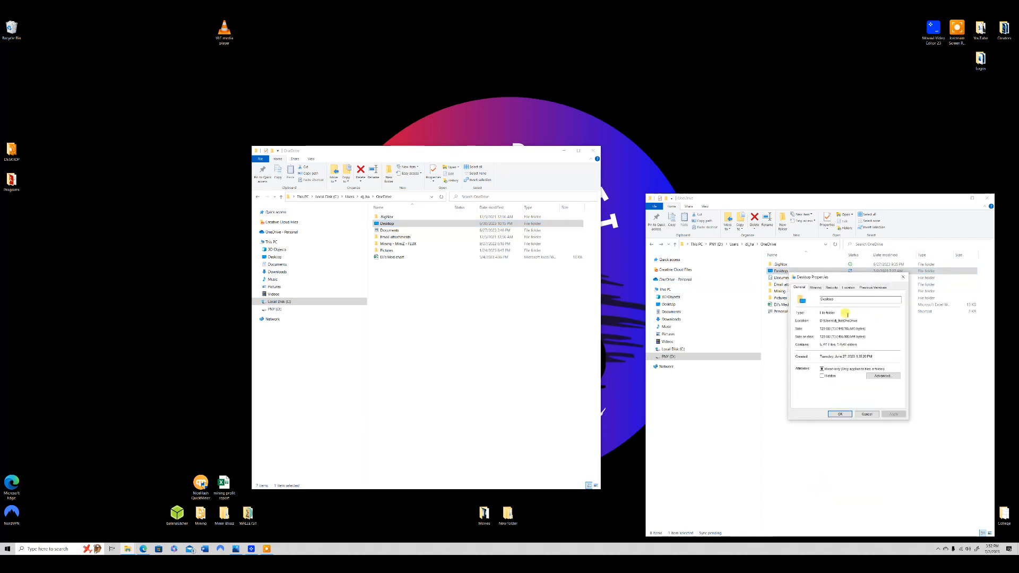
click(848, 287)
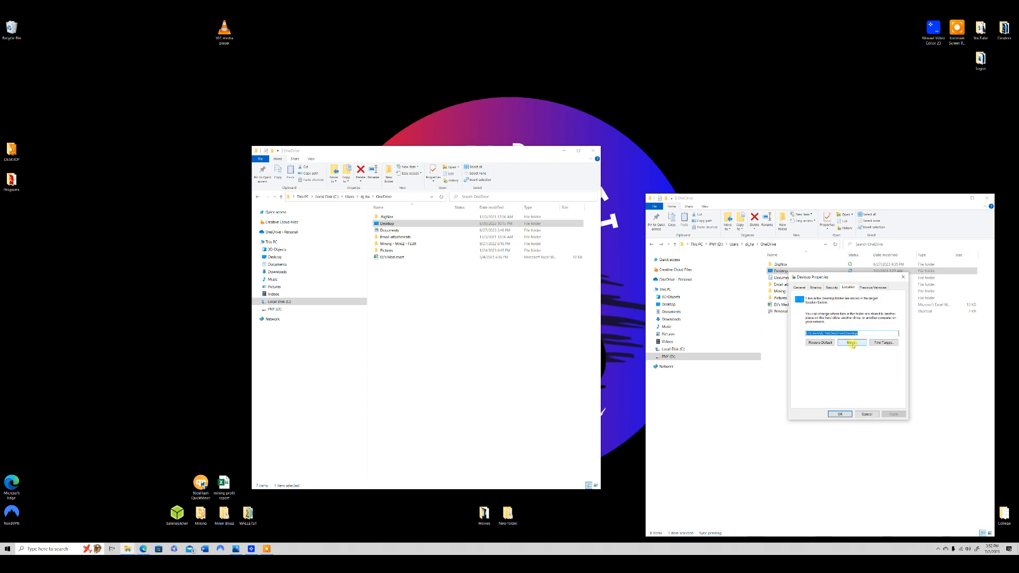
click(805, 334)
click(842, 415)
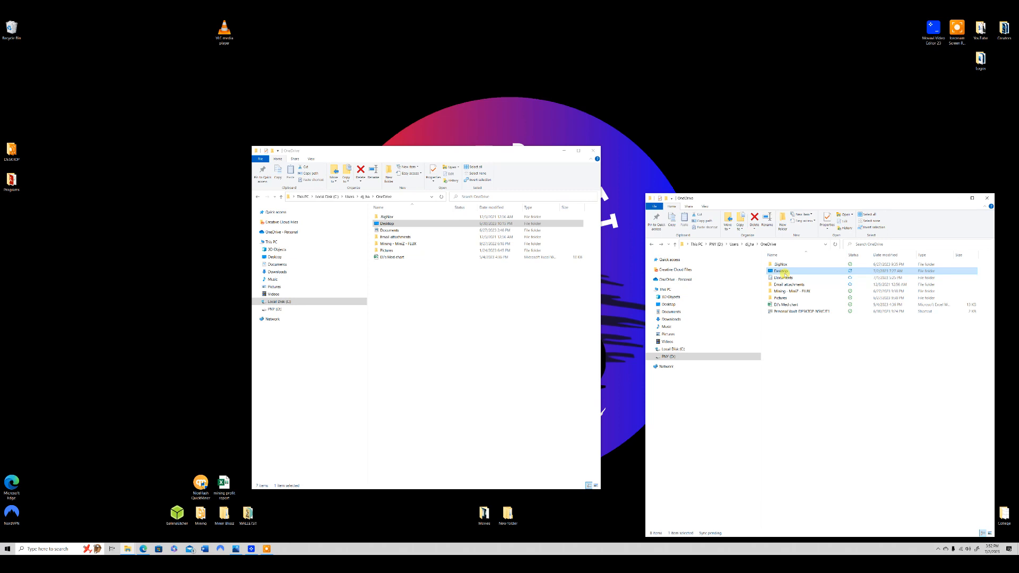
Redirect the PNY (D:) Desktop folder's location to the OneDrive Desktop folder on Local Disk (C:), without moving the existing files.
right_click(784, 274)
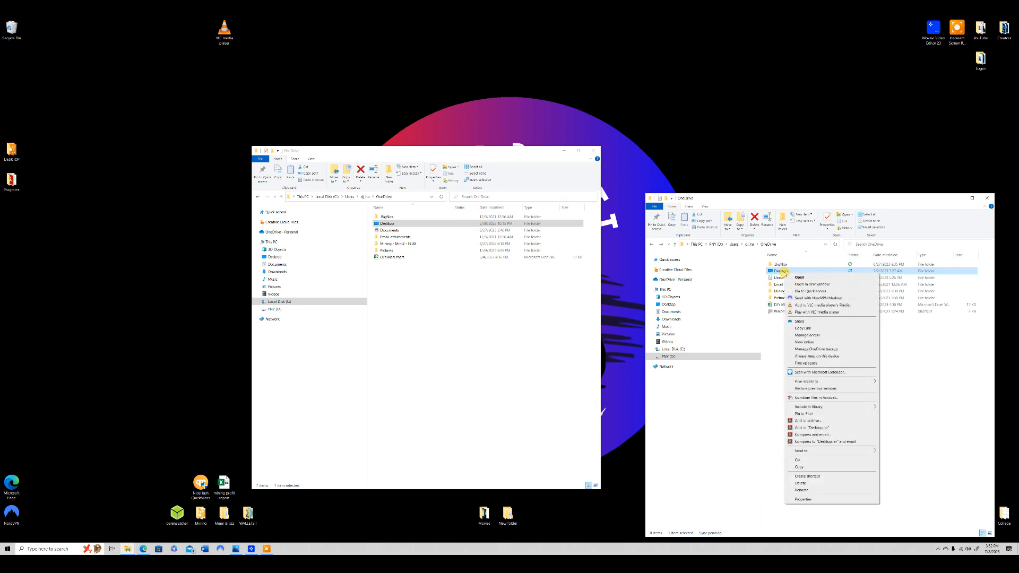
click(806, 499)
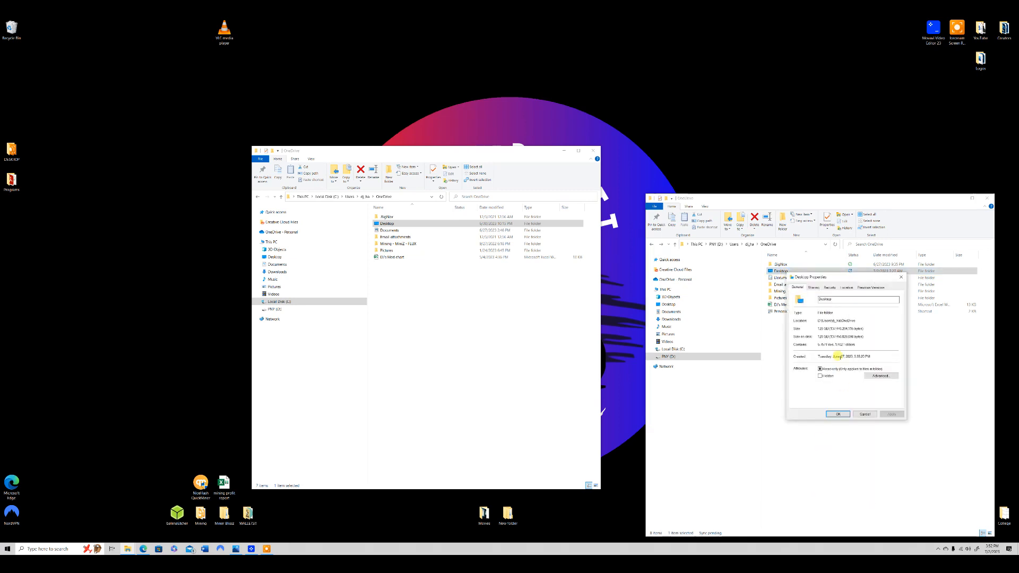
click(845, 287)
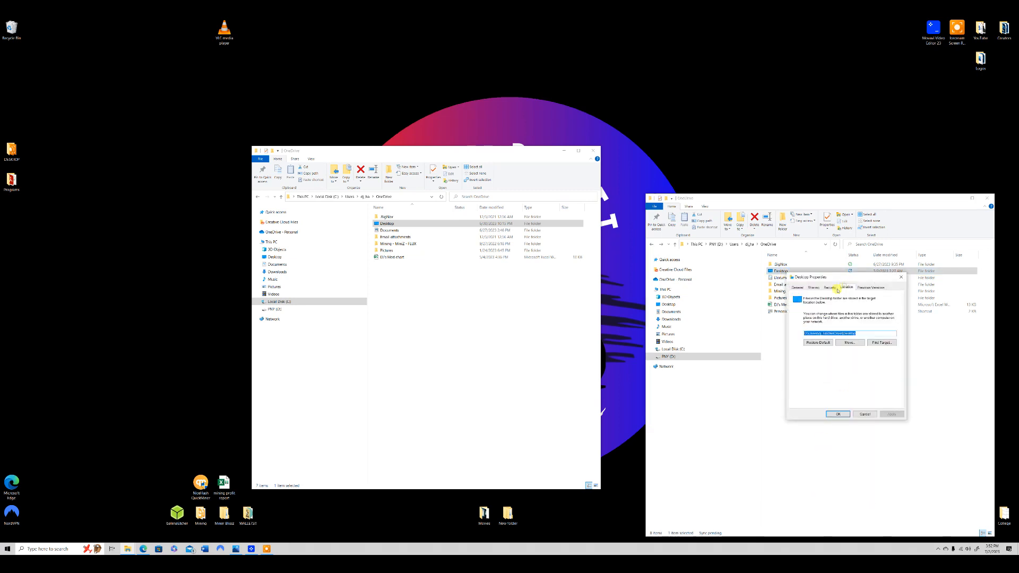
click(813, 343)
click(881, 343)
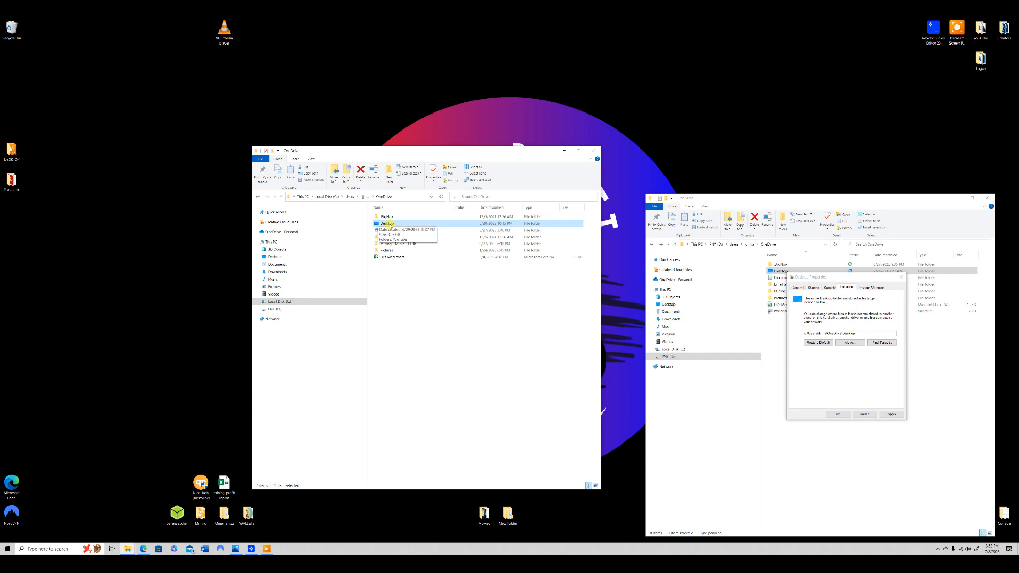
click(890, 415)
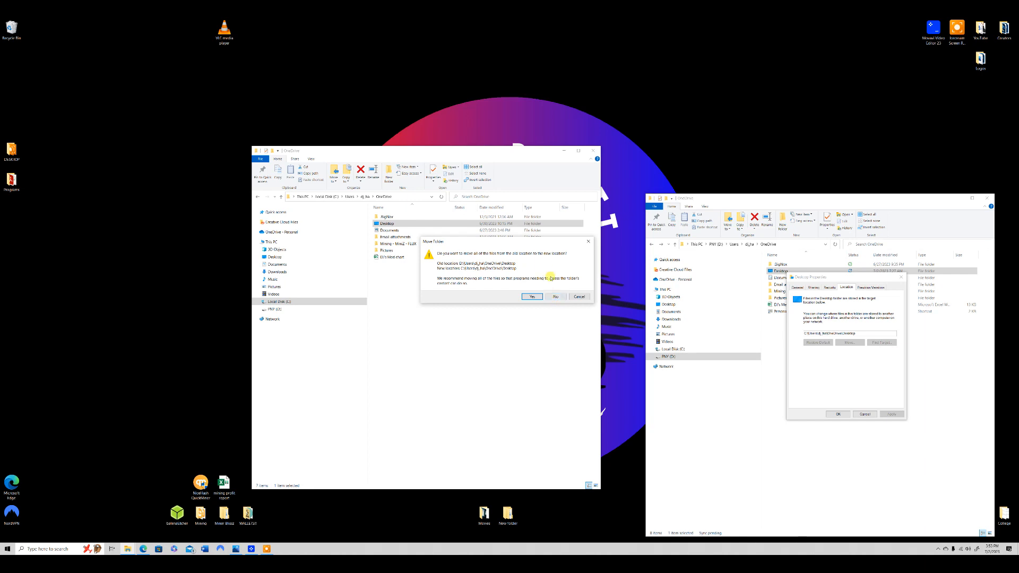
click(555, 296)
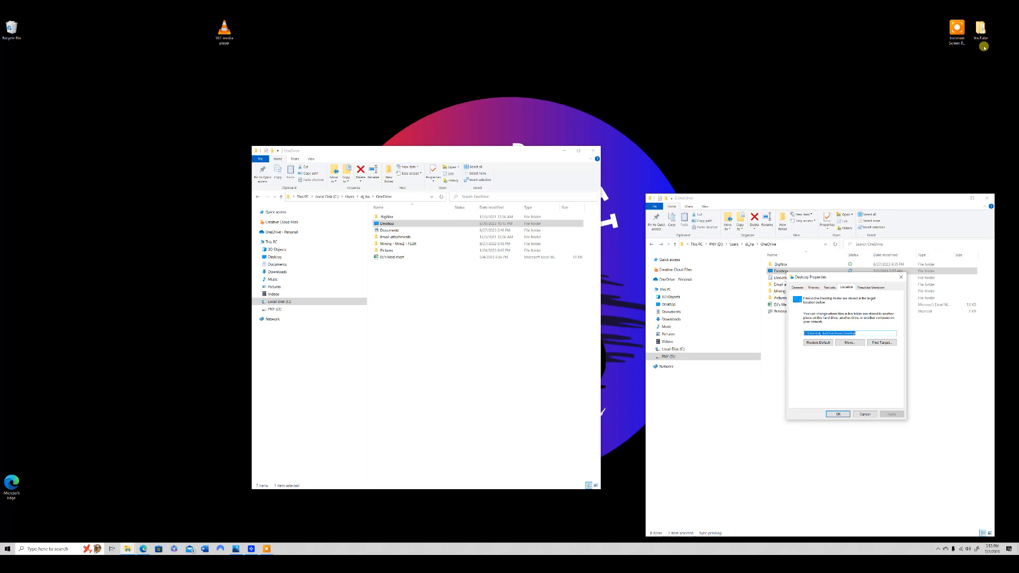
Change the drive in the Desktop location path to D:, move all files there and skip those with the same names.
click(388, 226)
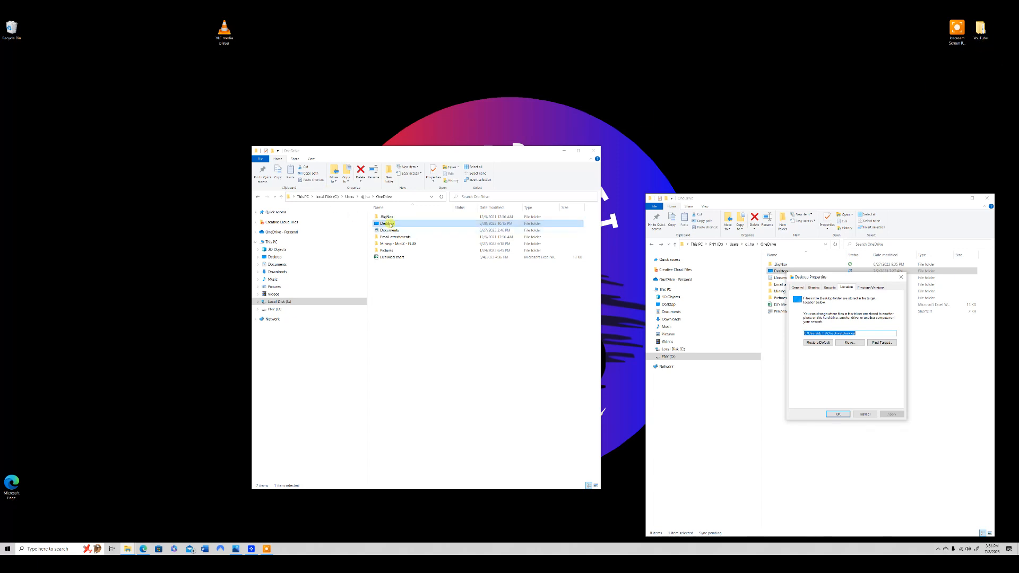
click(804, 334)
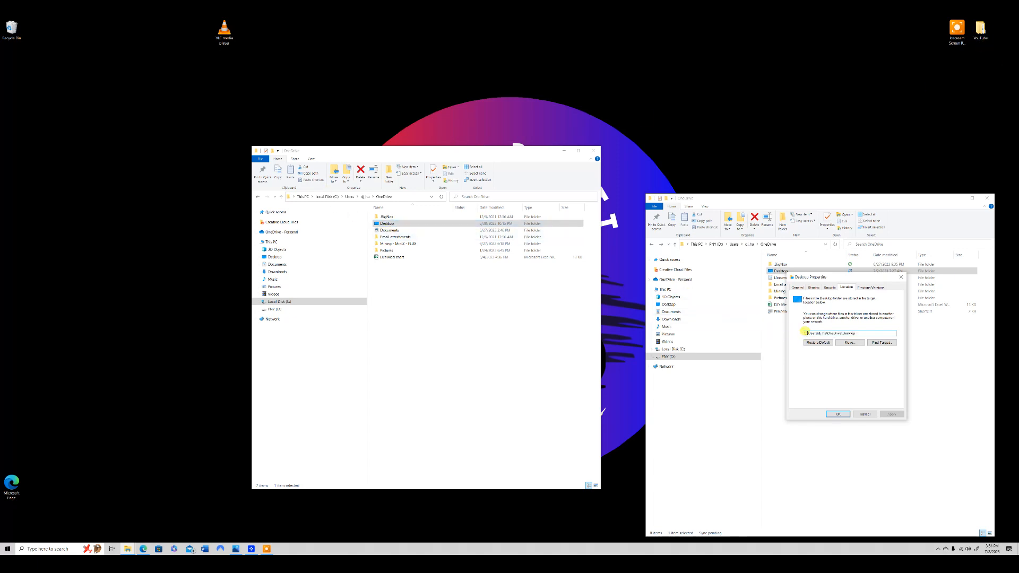
key(BackSpace)
text(D:)
click(890, 414)
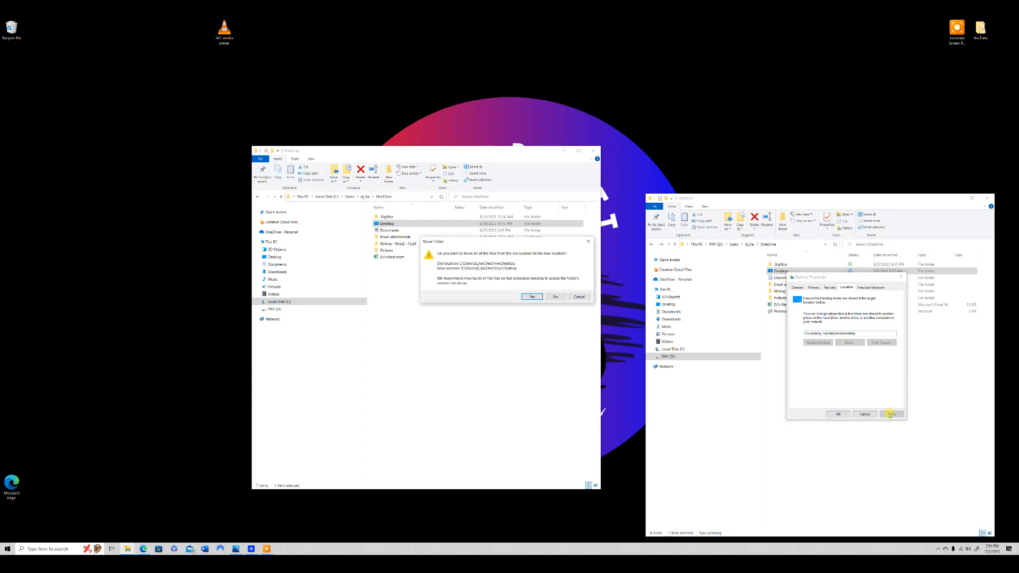
click(532, 297)
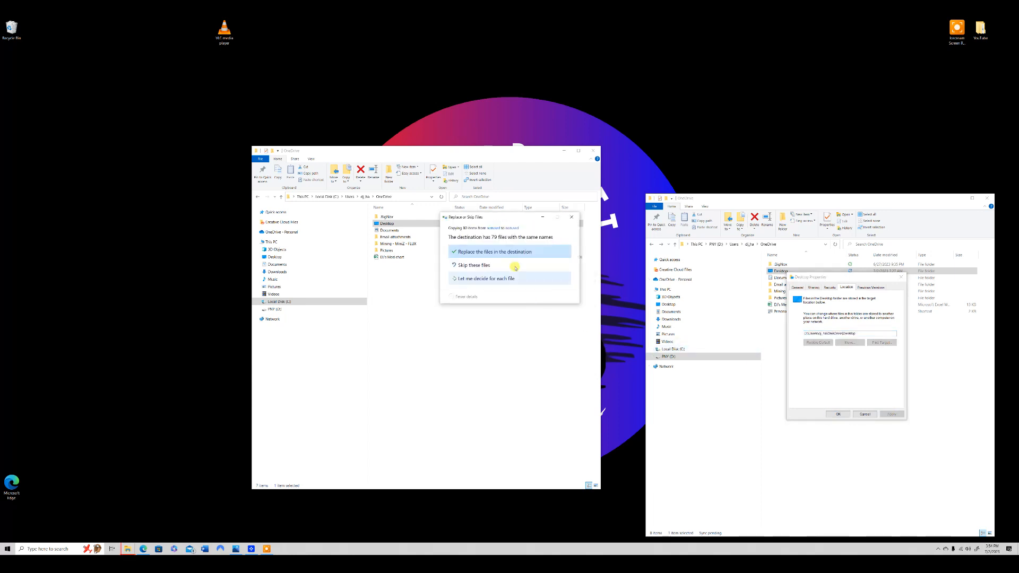
click(485, 264)
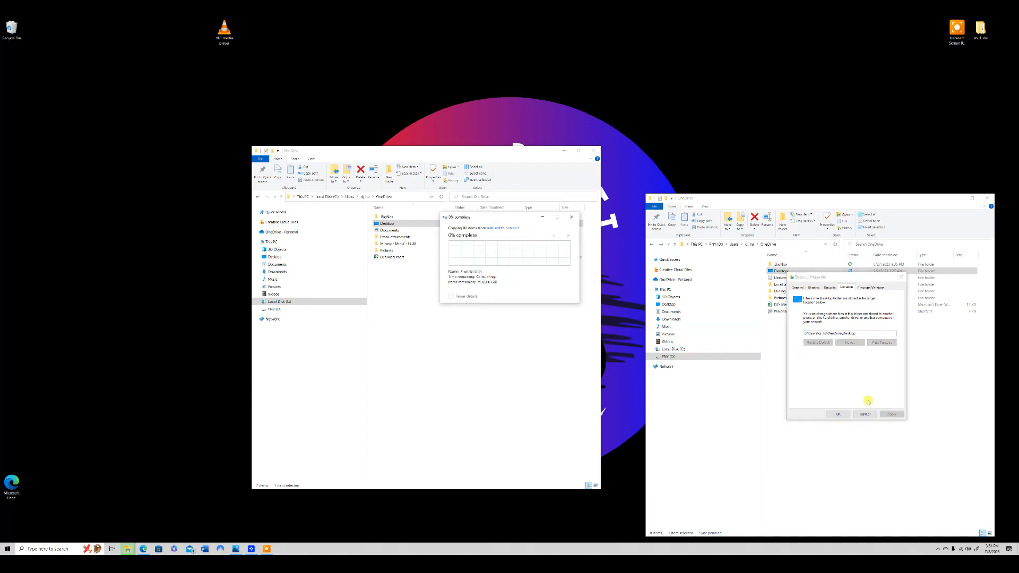
click(836, 415)
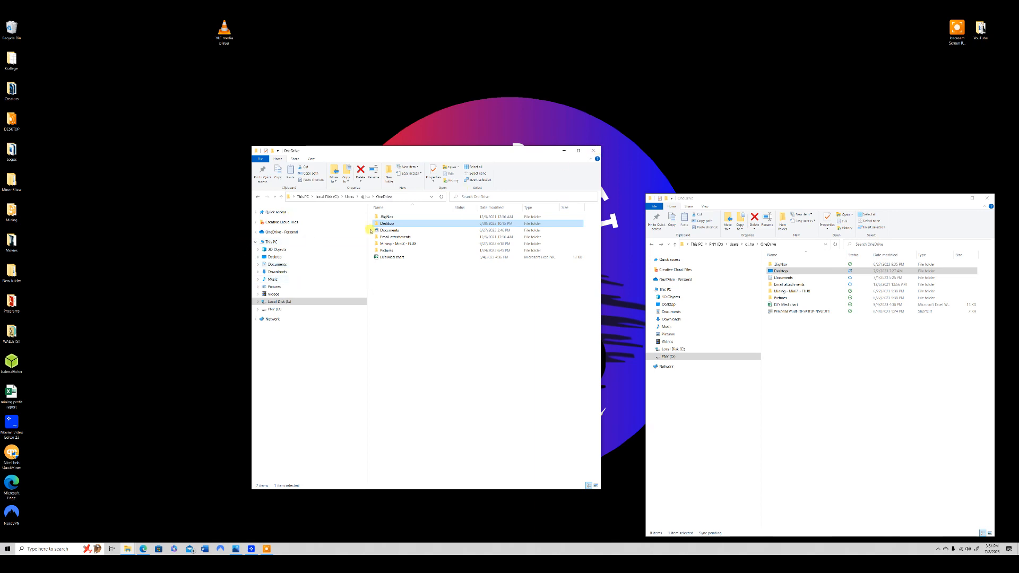
Check in the properties of the desktop's College folder which drive it is stored on, and leave them unchanged.
mouse_move(391, 226)
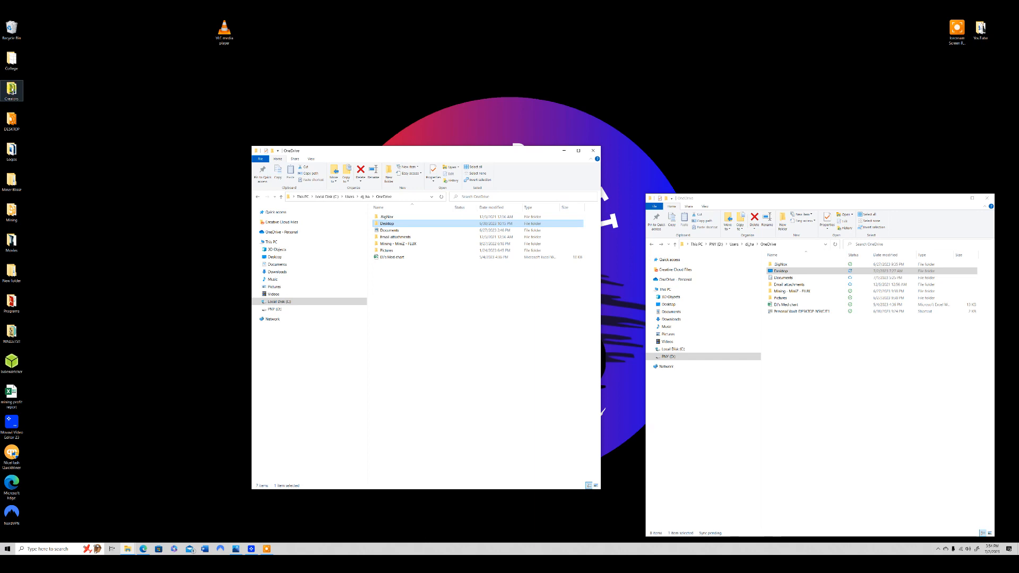
right_click(14, 62)
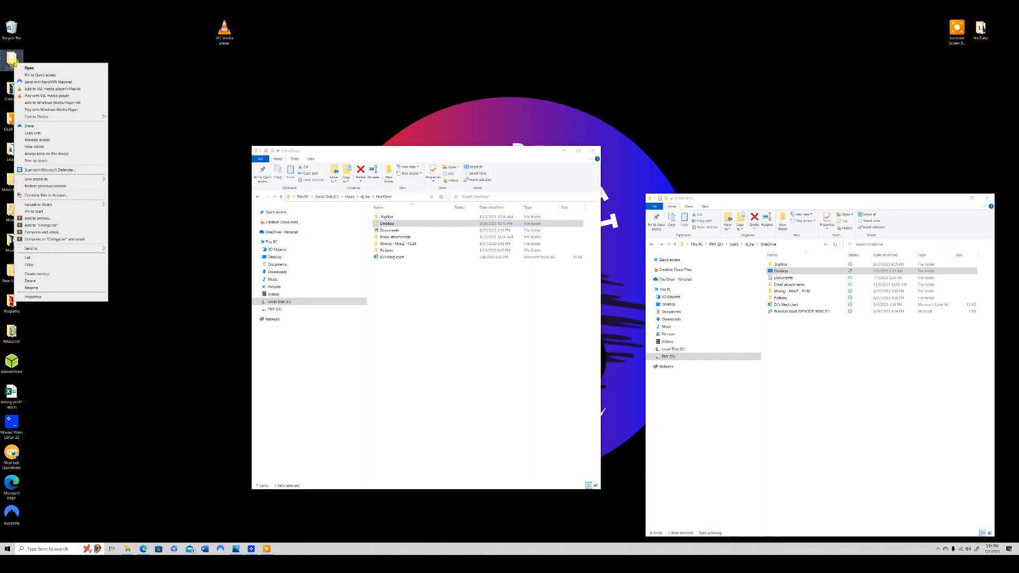
click(37, 296)
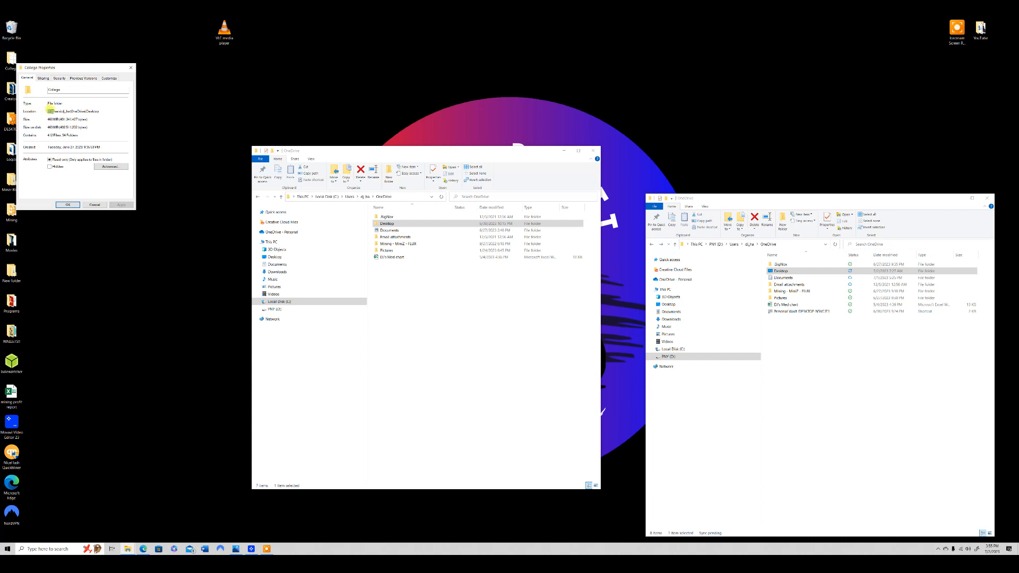
click(94, 205)
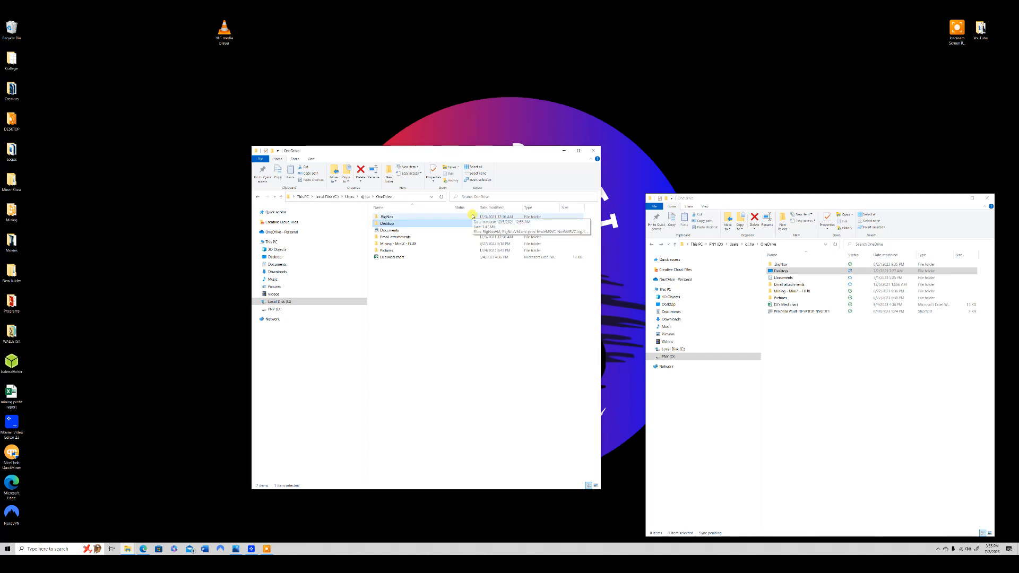